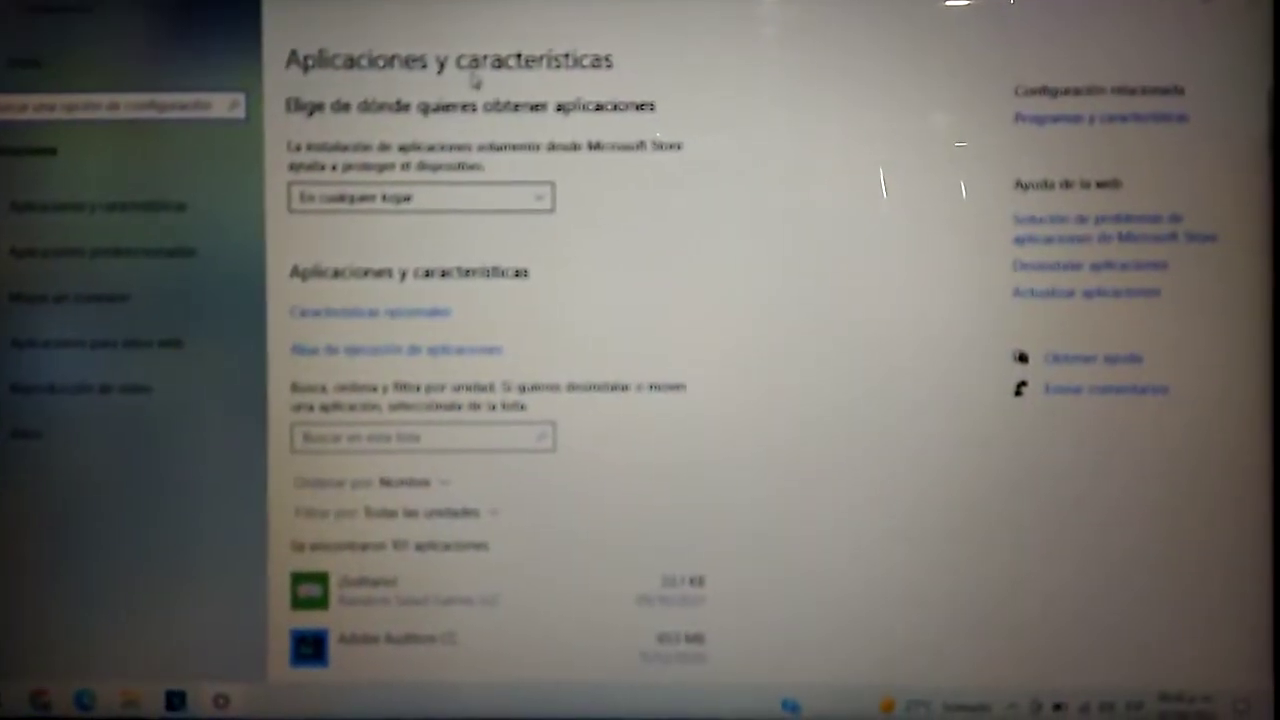
scroll(629, 537, down, 5)
scroll(552, 398, down, 8)
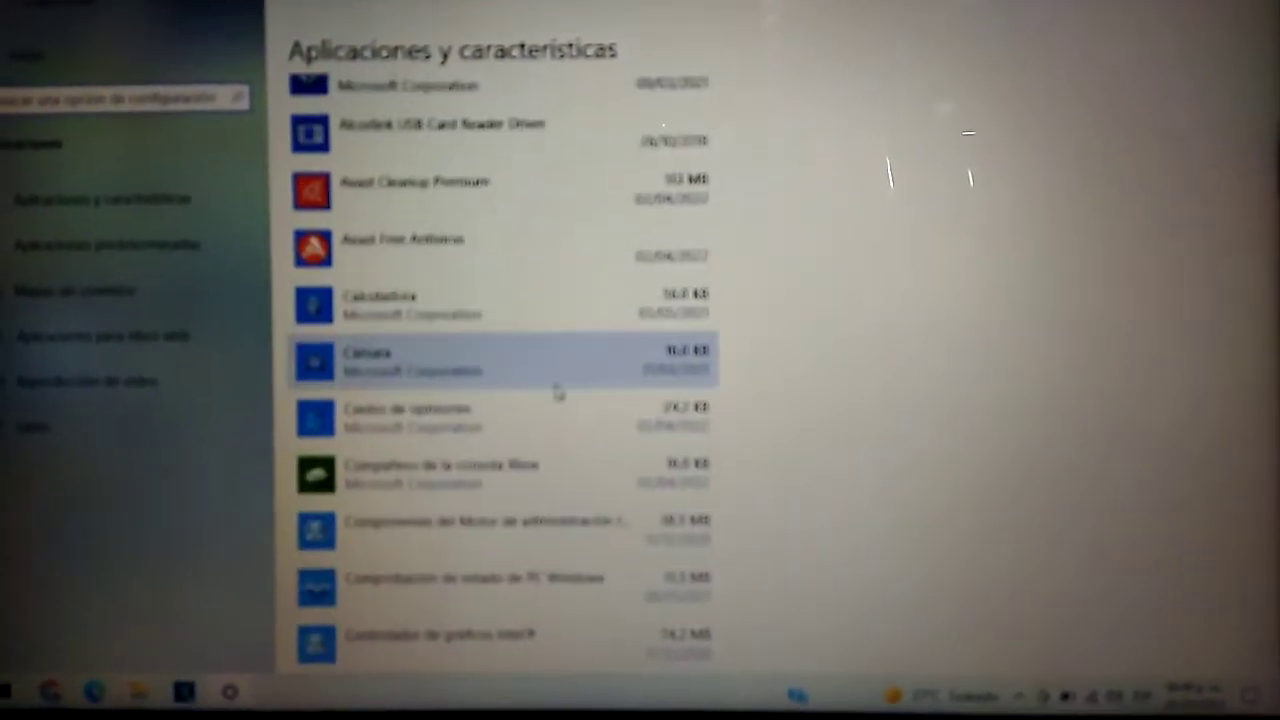
scroll(552, 396, down, 12)
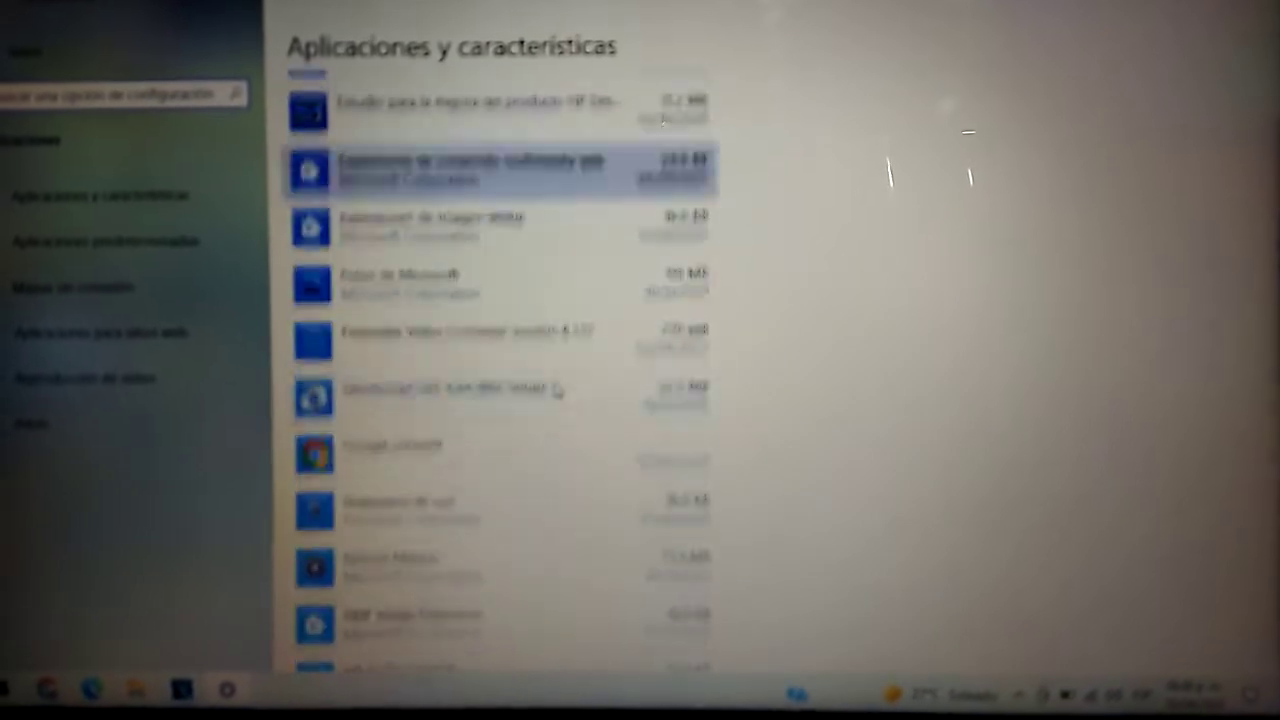
scroll(555, 395, down, 15)
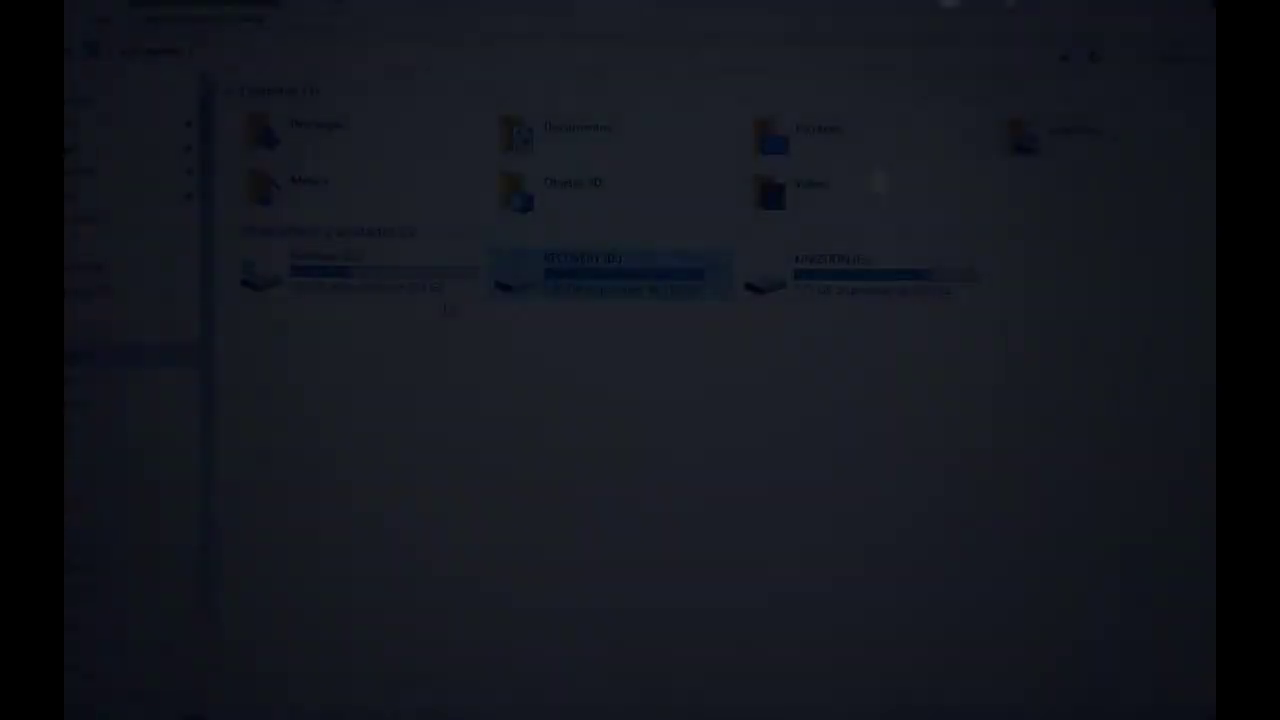
click(455, 292)
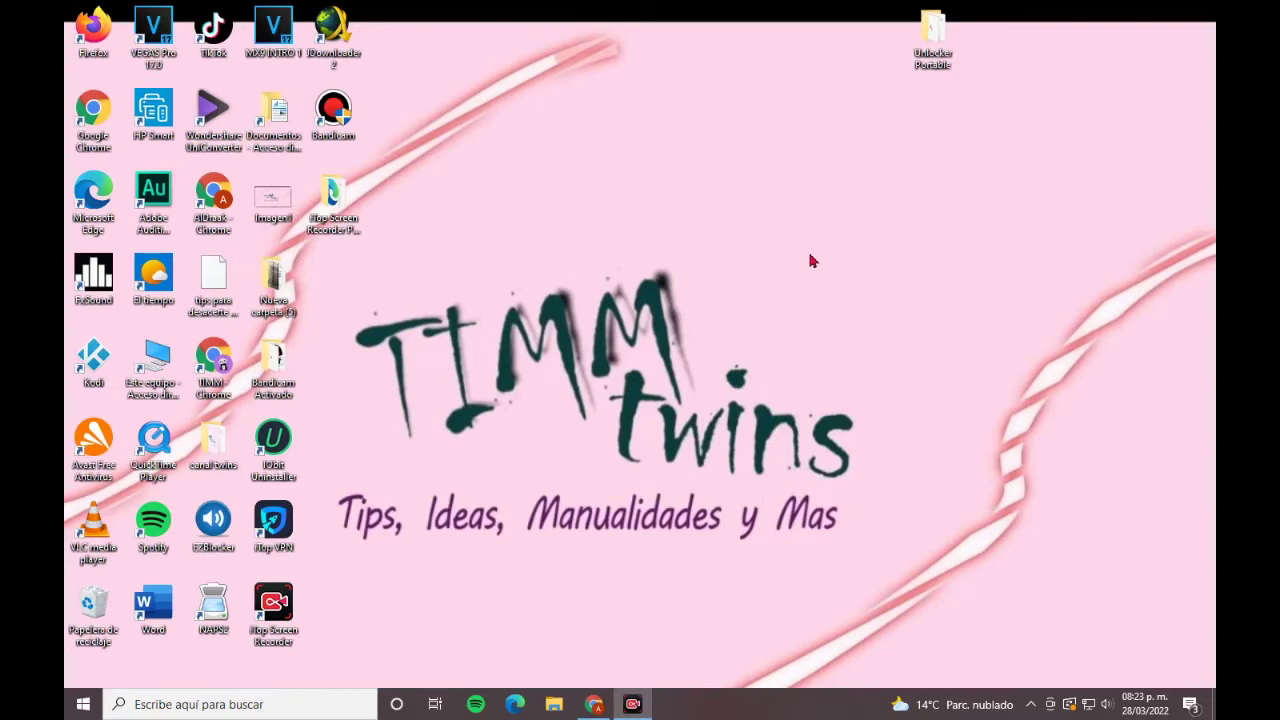
Search Windows for "serv" and open the Servicios application.
click(229, 705)
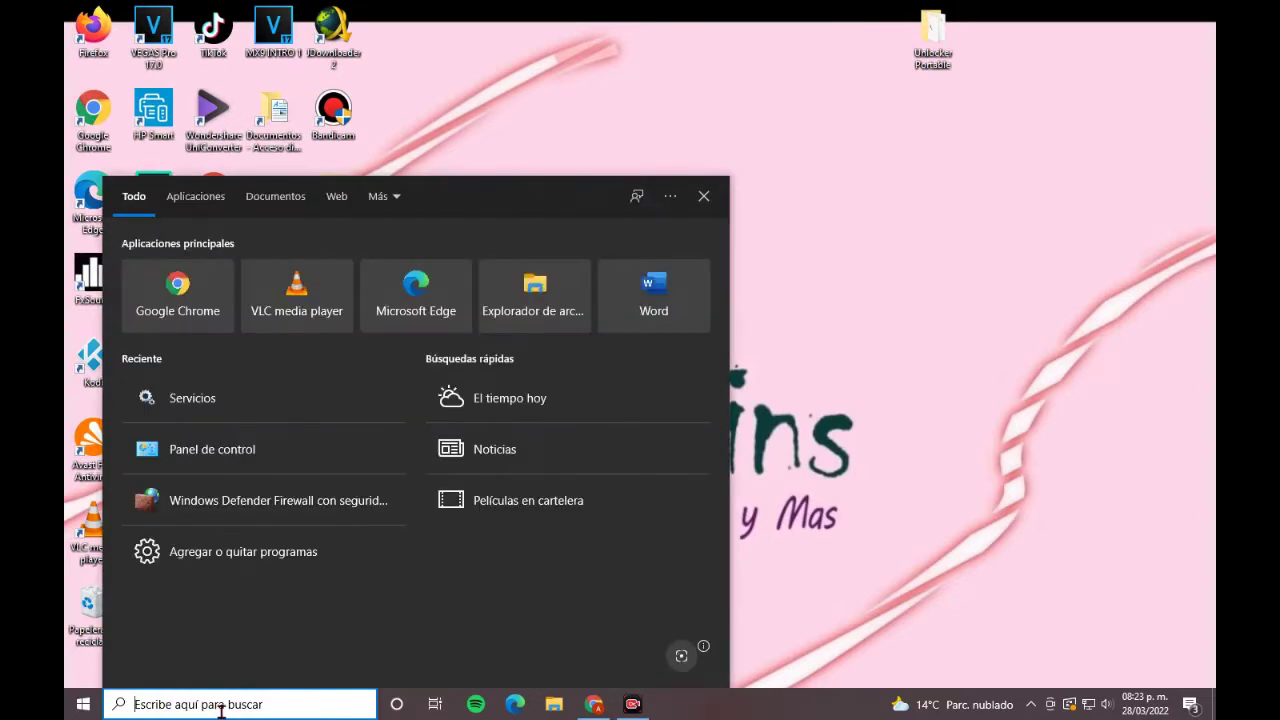
text(serv)
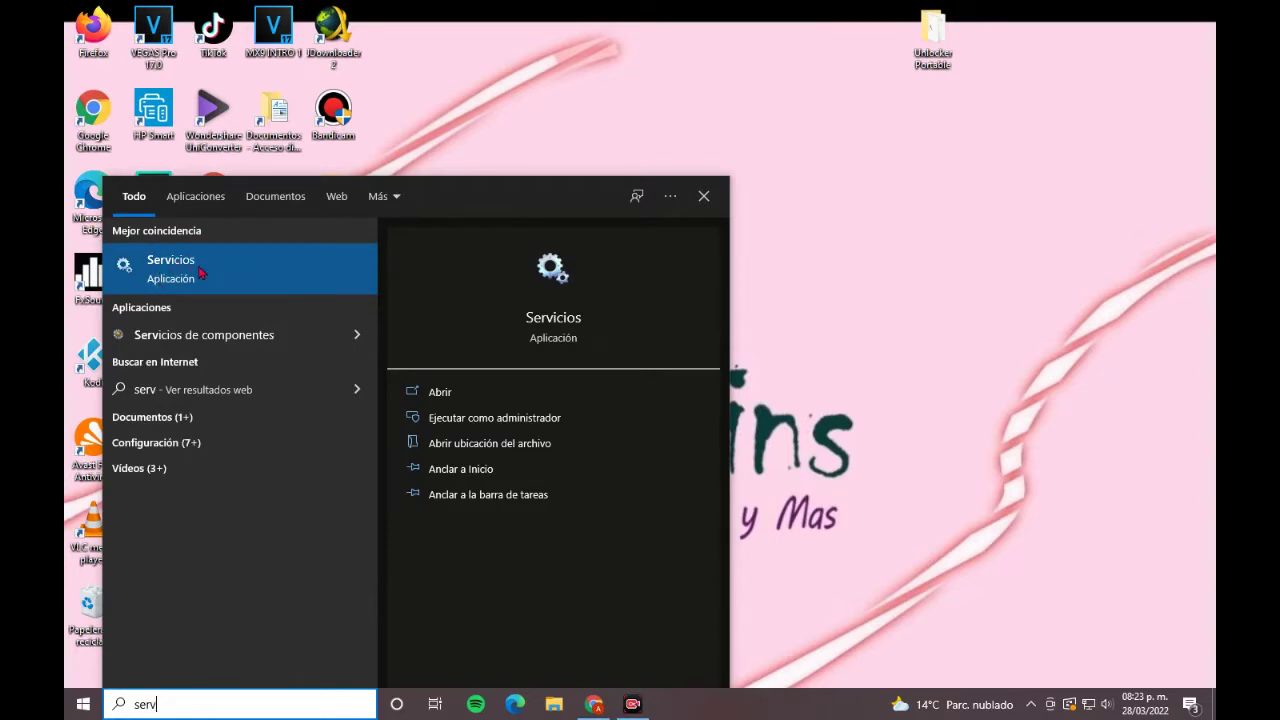
click(200, 273)
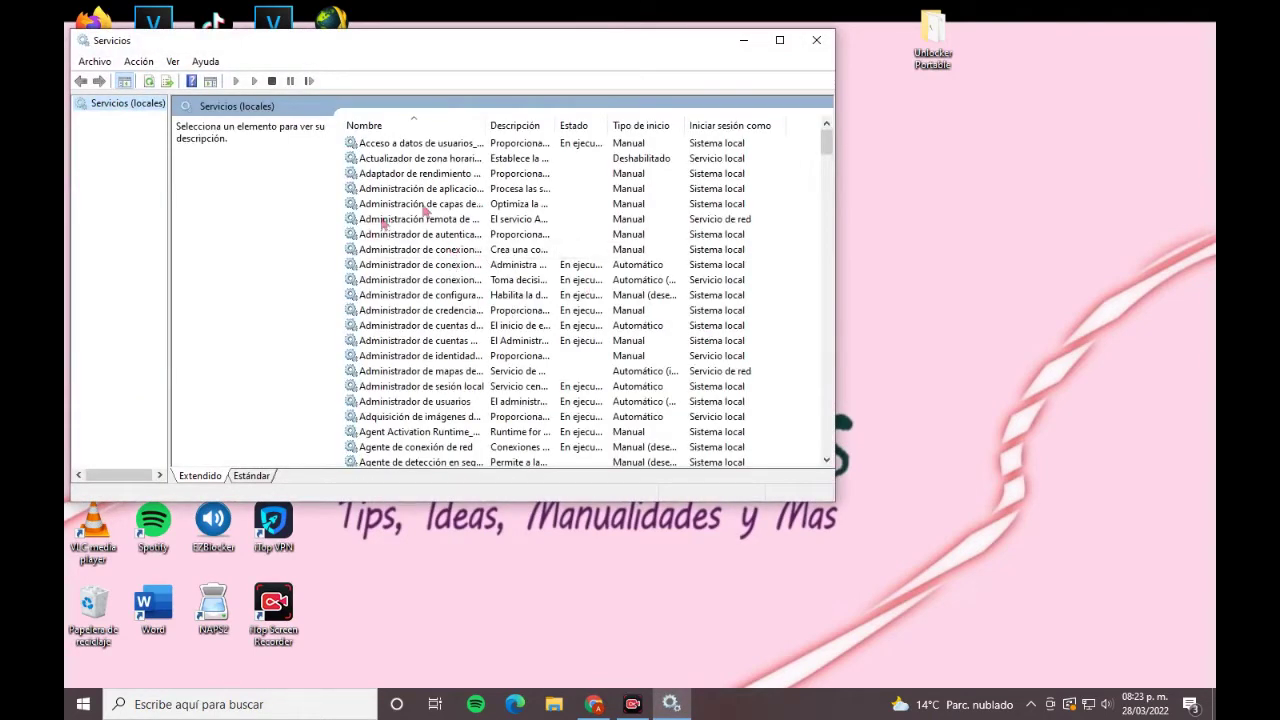
Find the Windows Update service in the services list and open its properties.
scroll(540, 260, down, 15)
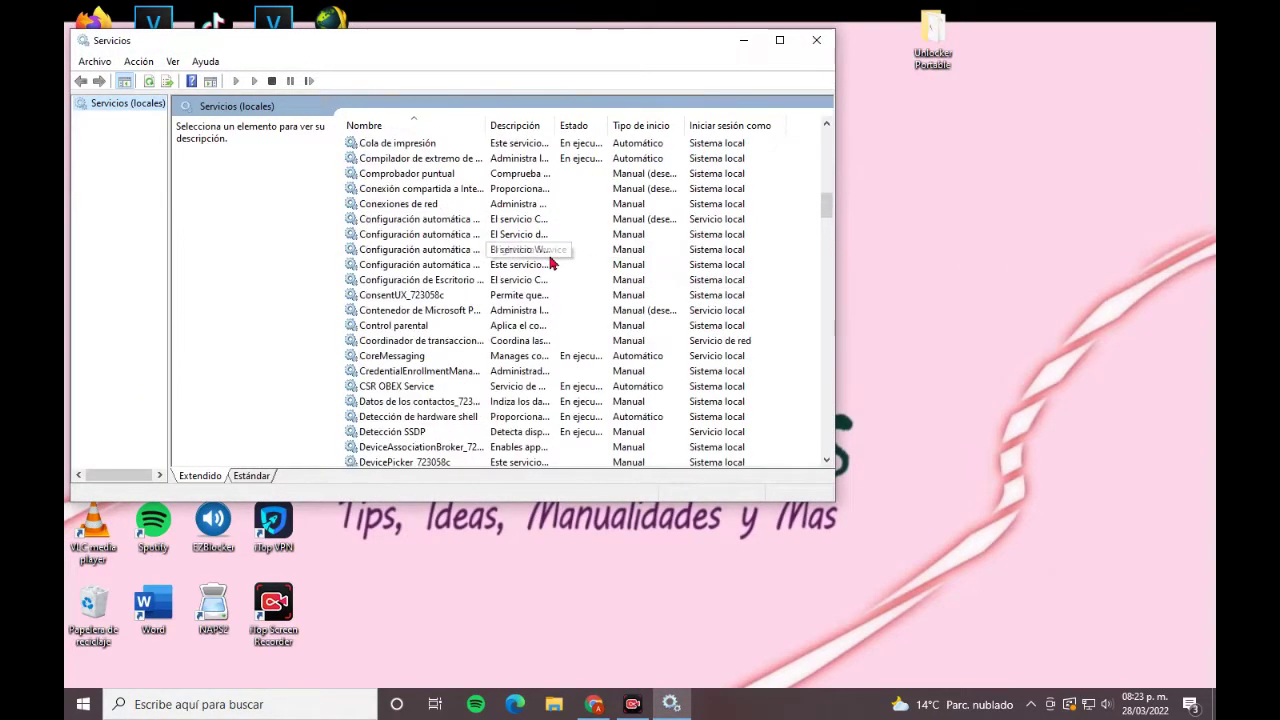
scroll(550, 262, down, 20)
scroll(550, 262, down, 20)
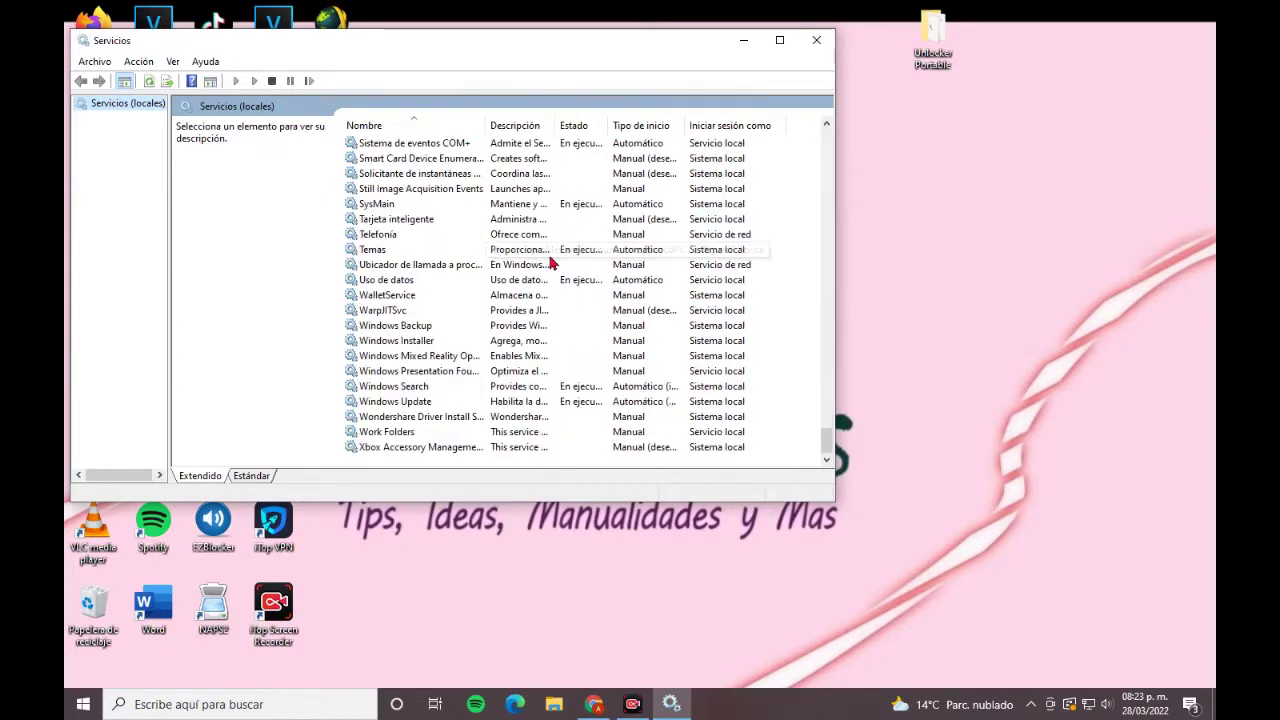
click(420, 403)
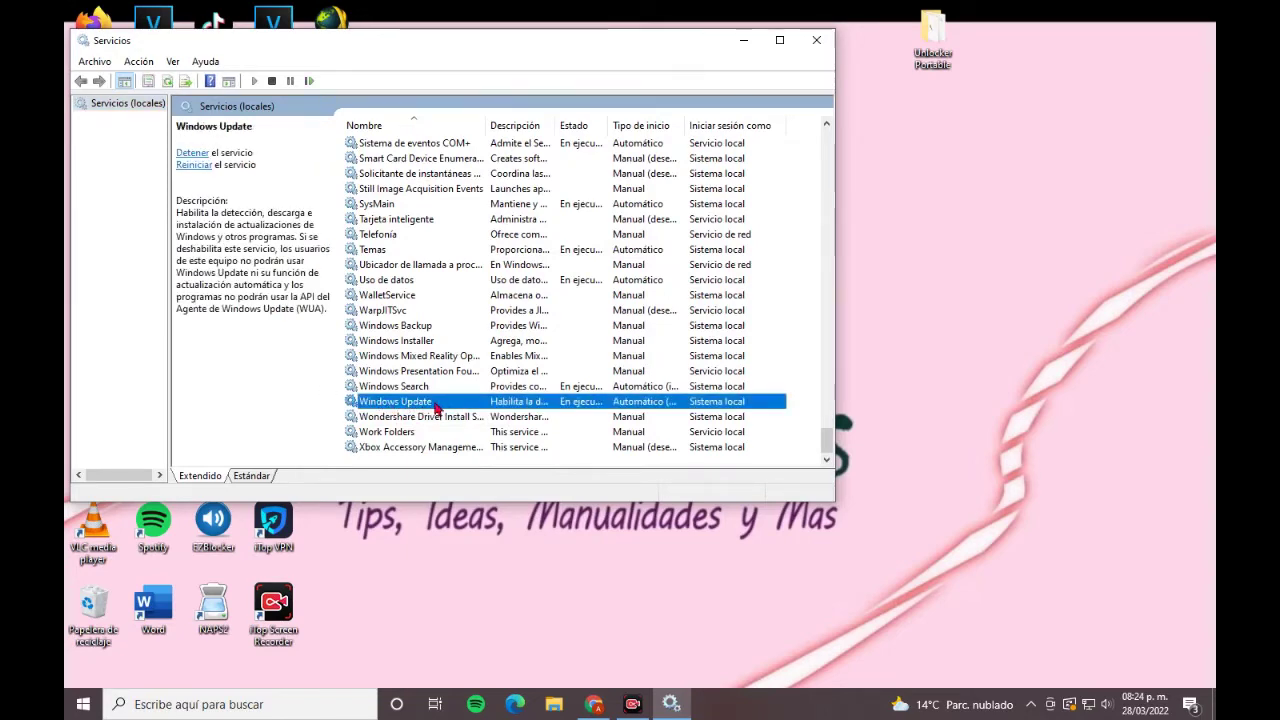
double_click(436, 406)
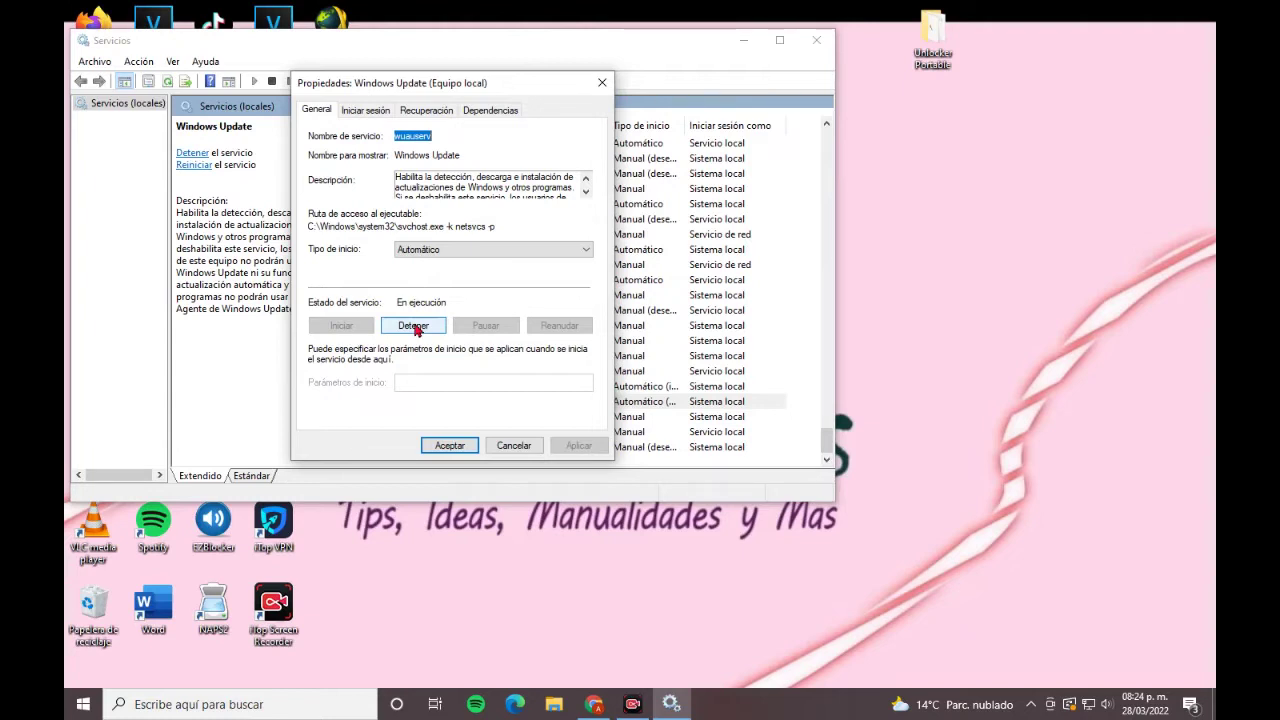
Set the Windows Update service's startup type to Deshabilitado, stop the service, and apply and accept the changes.
click(456, 250)
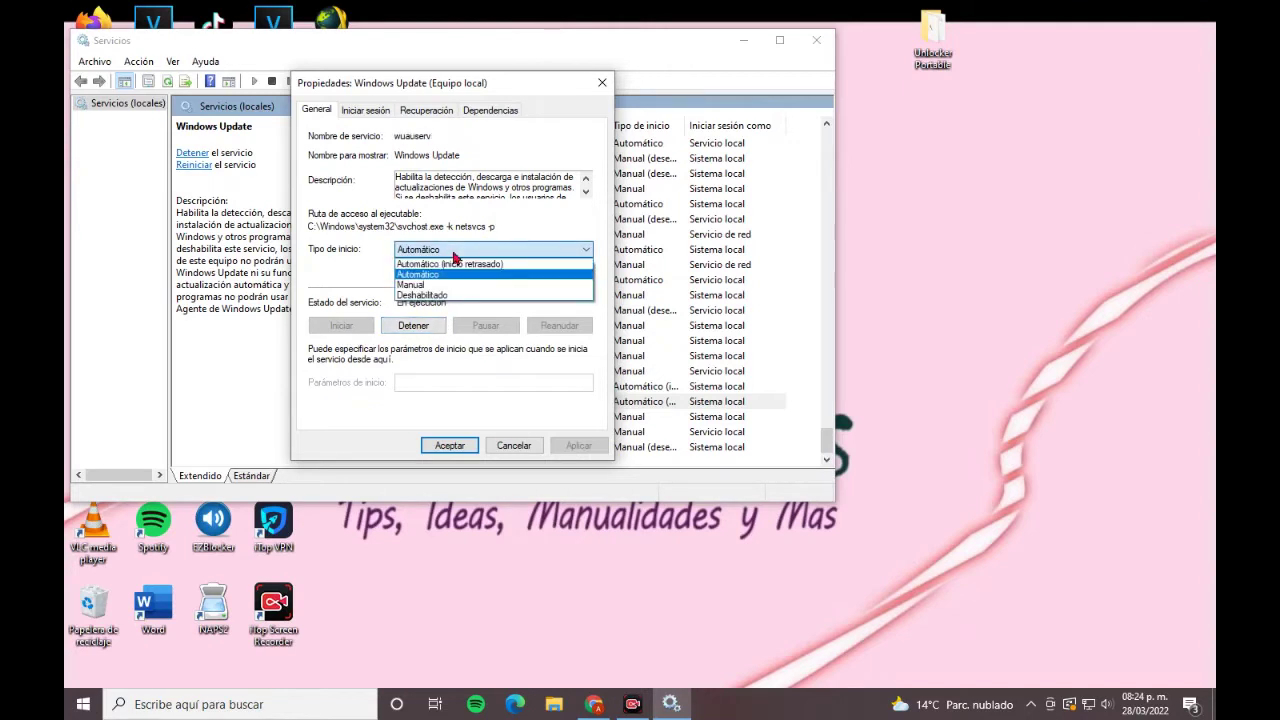
click(438, 295)
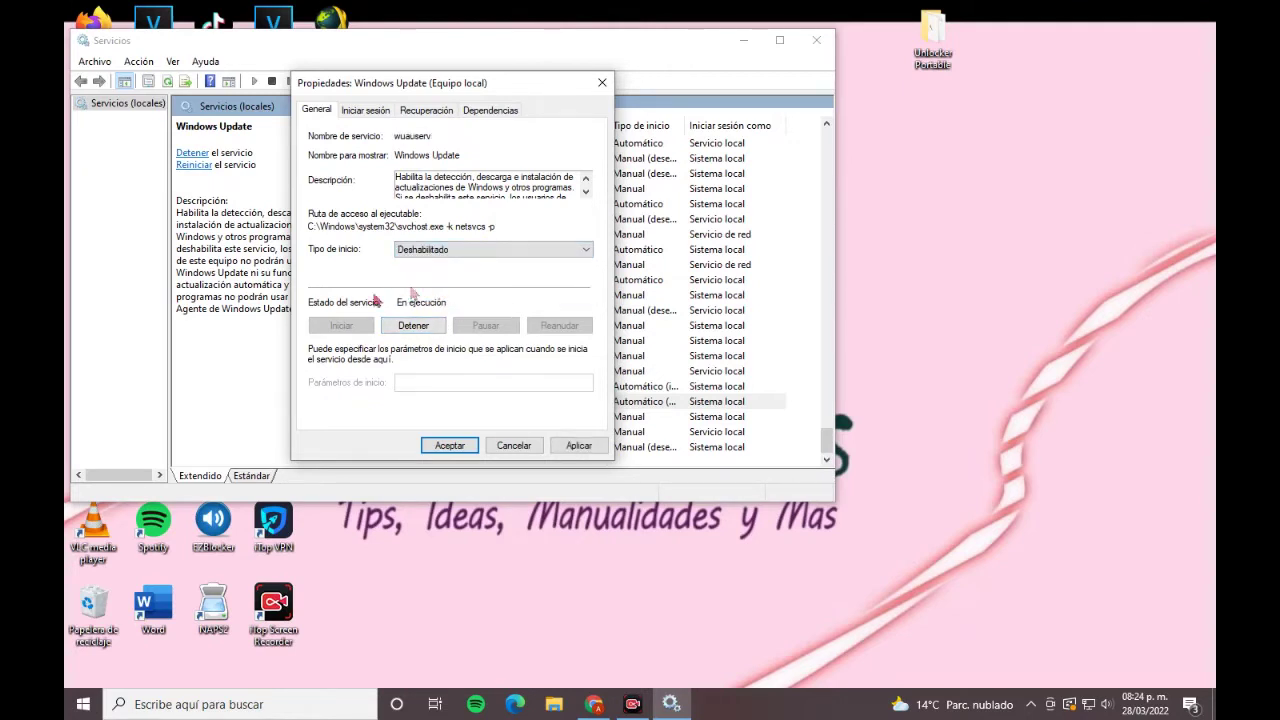
click(413, 326)
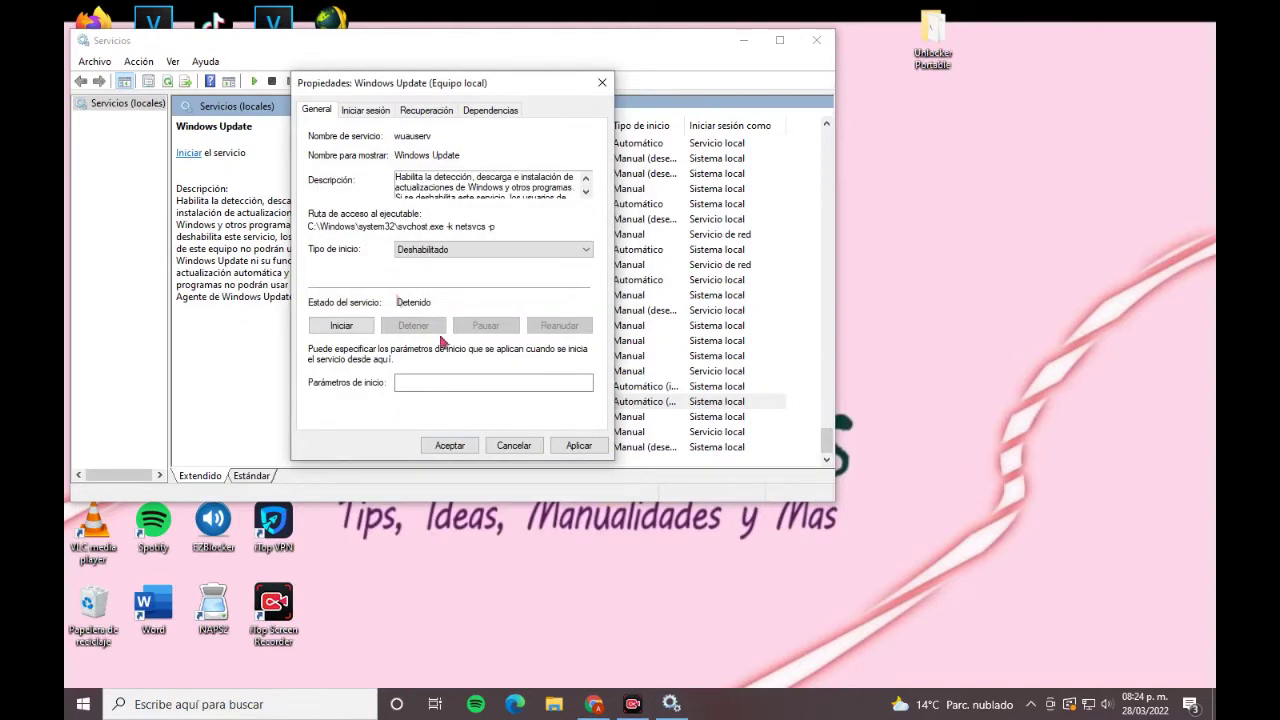
click(578, 446)
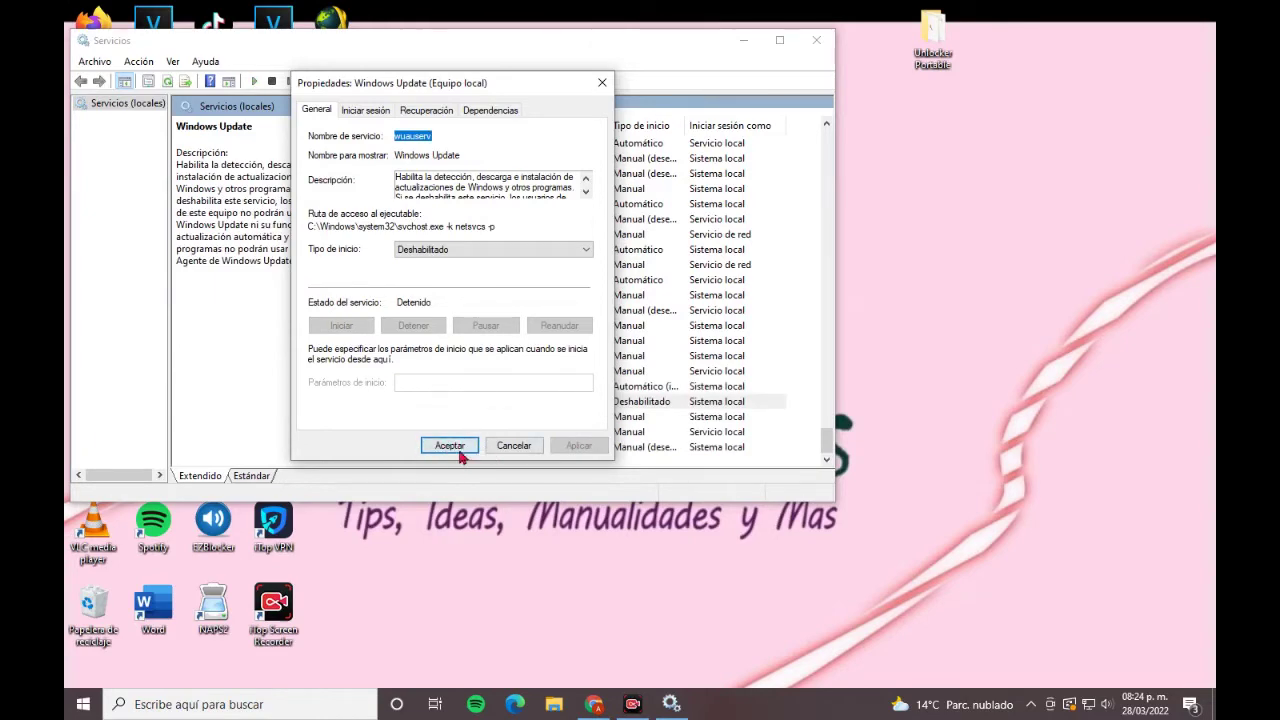
click(443, 446)
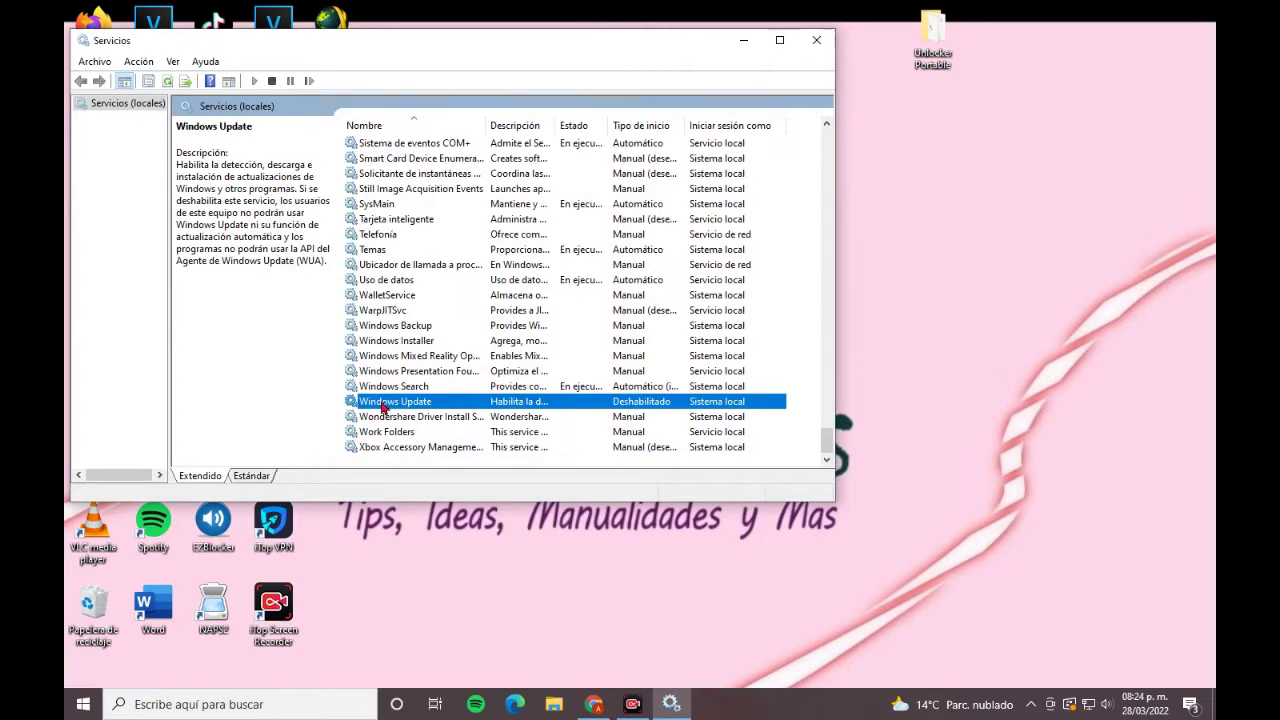
Reopen the Windows Update service's properties and minimize the Servicios window, leaving the properties dialog on the desktop.
double_click(382, 405)
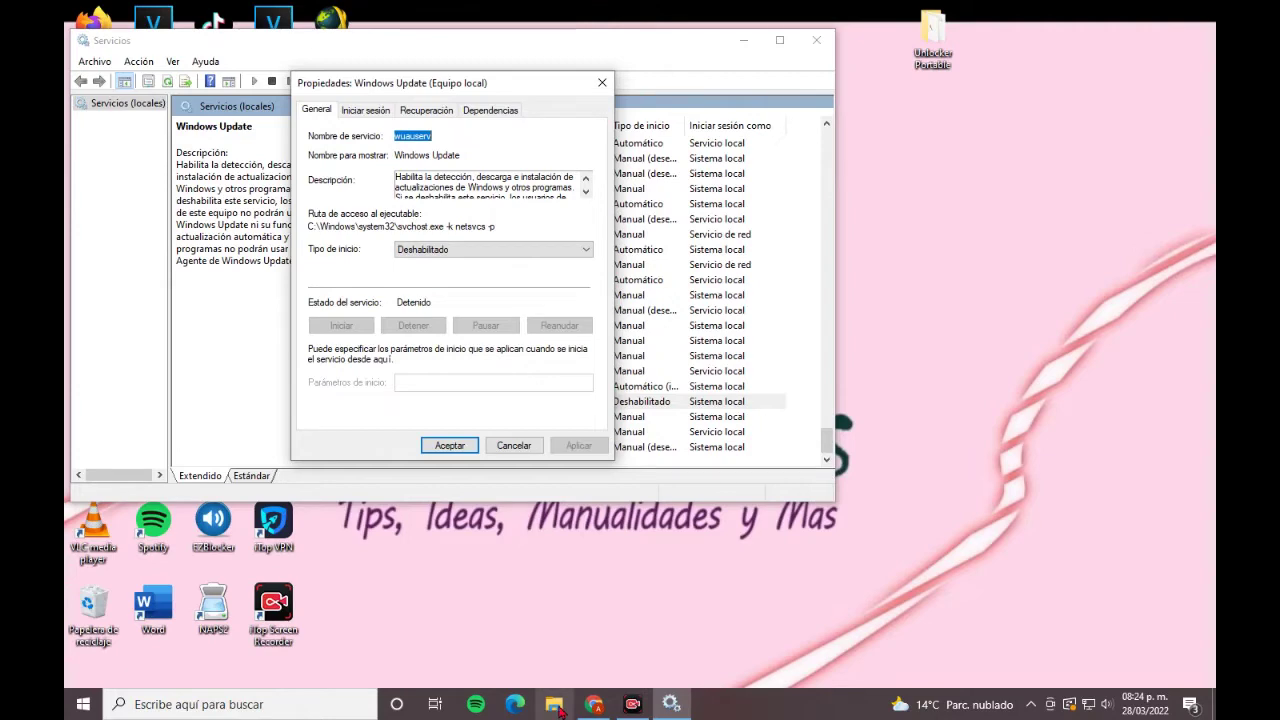
click(745, 44)
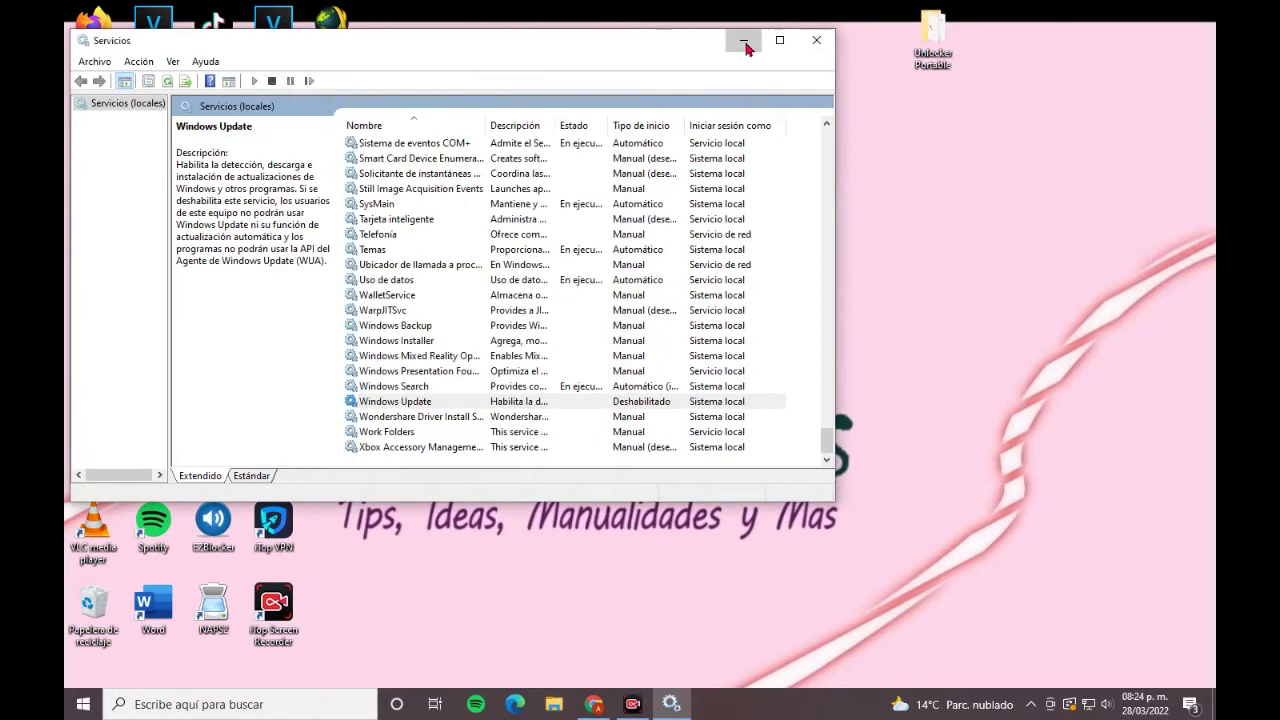
click(745, 44)
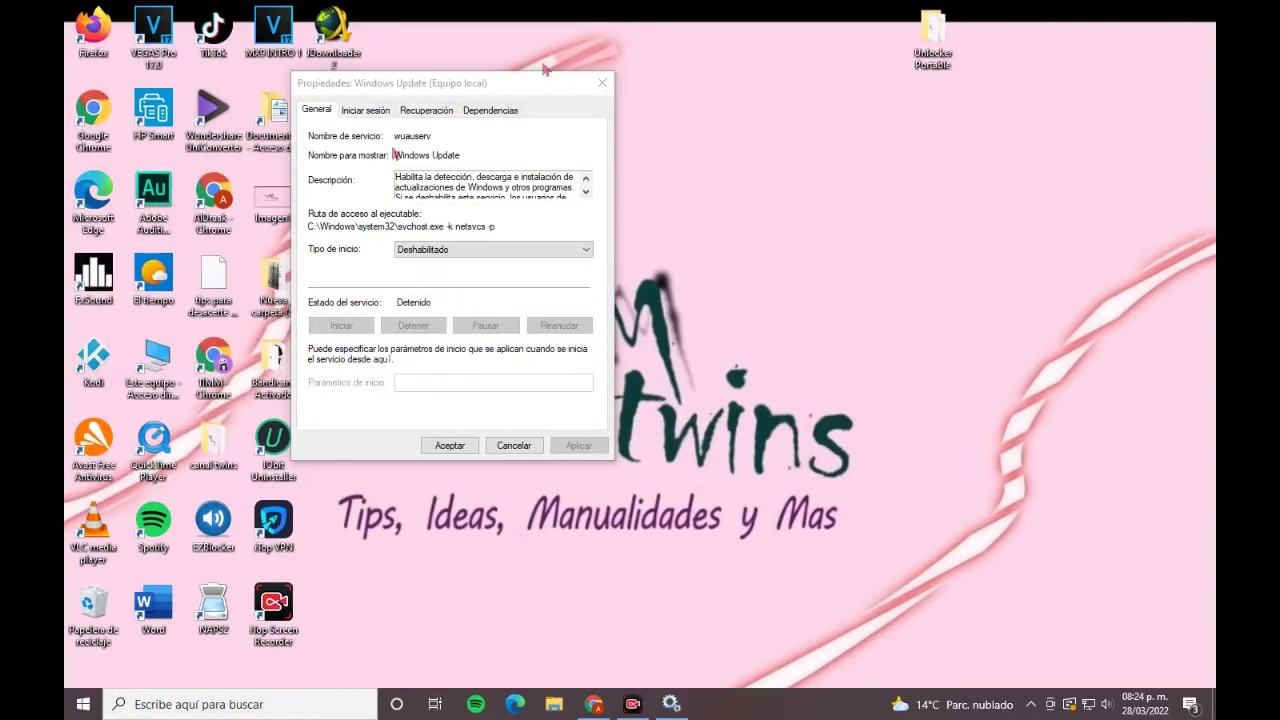
Switch to File Explorer through Este equipo and open the Windows folder on Disco local (C:).
double_click(170, 365)
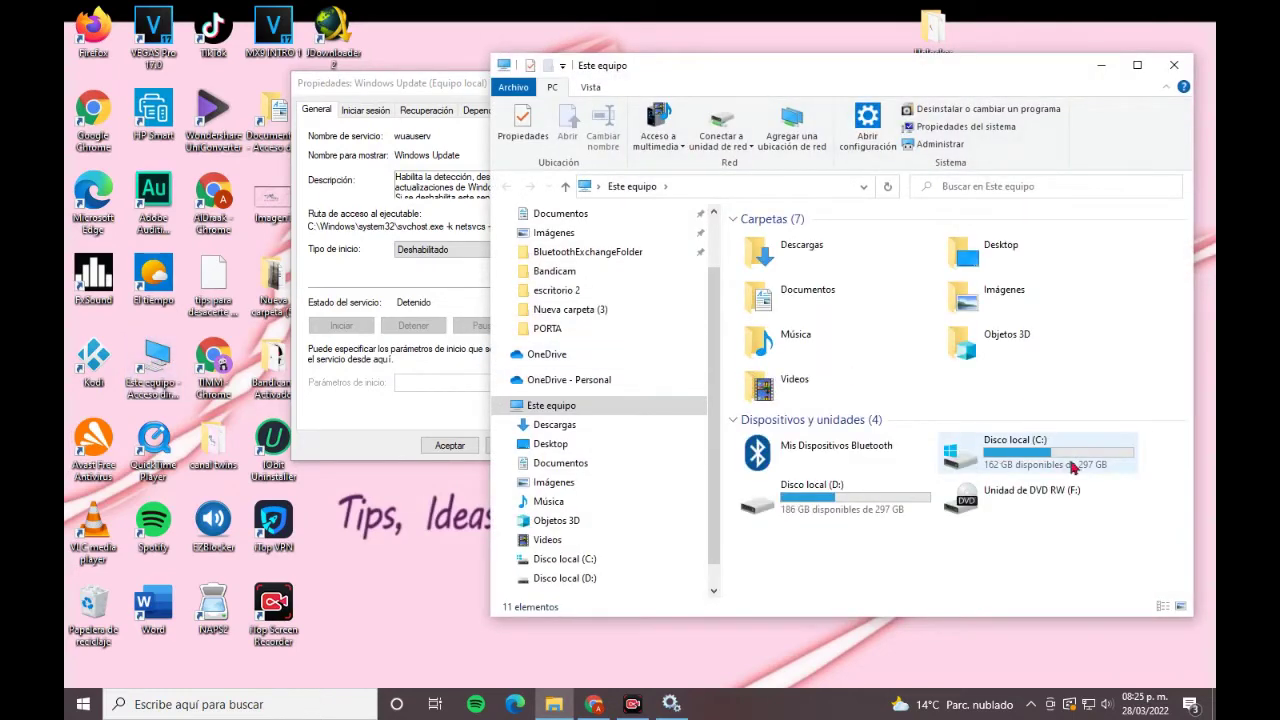
double_click(997, 450)
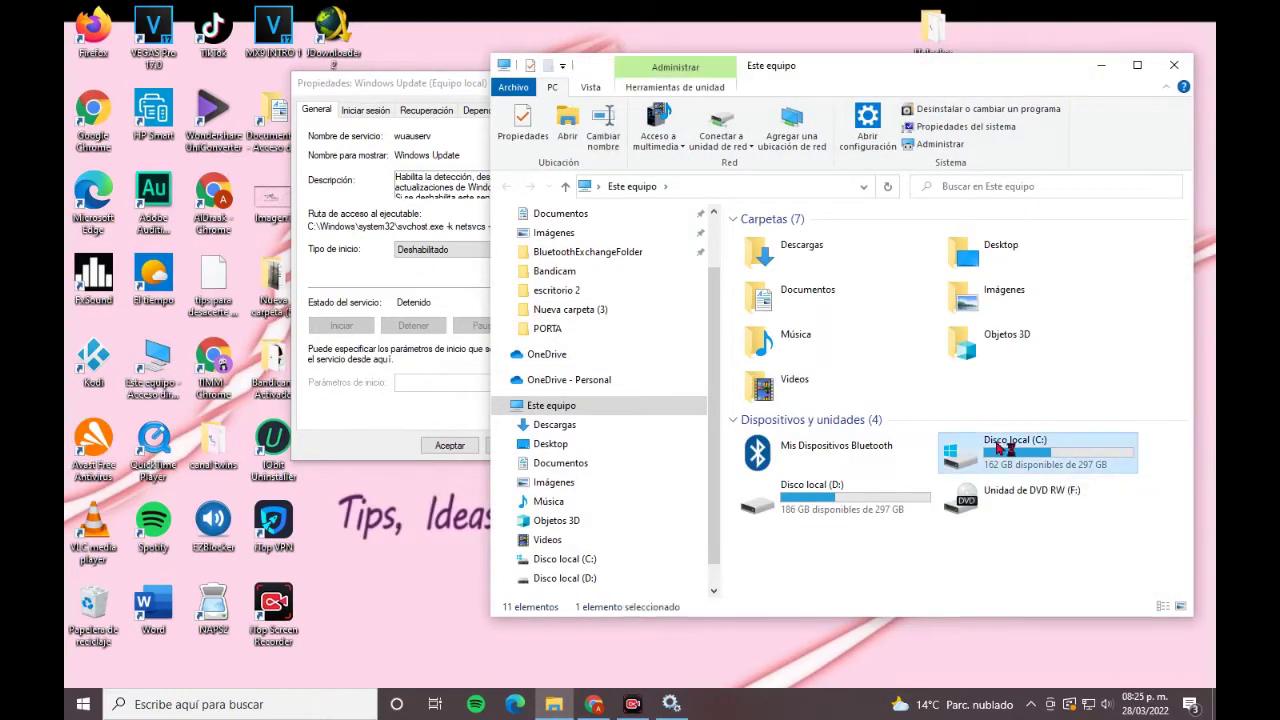
click(785, 328)
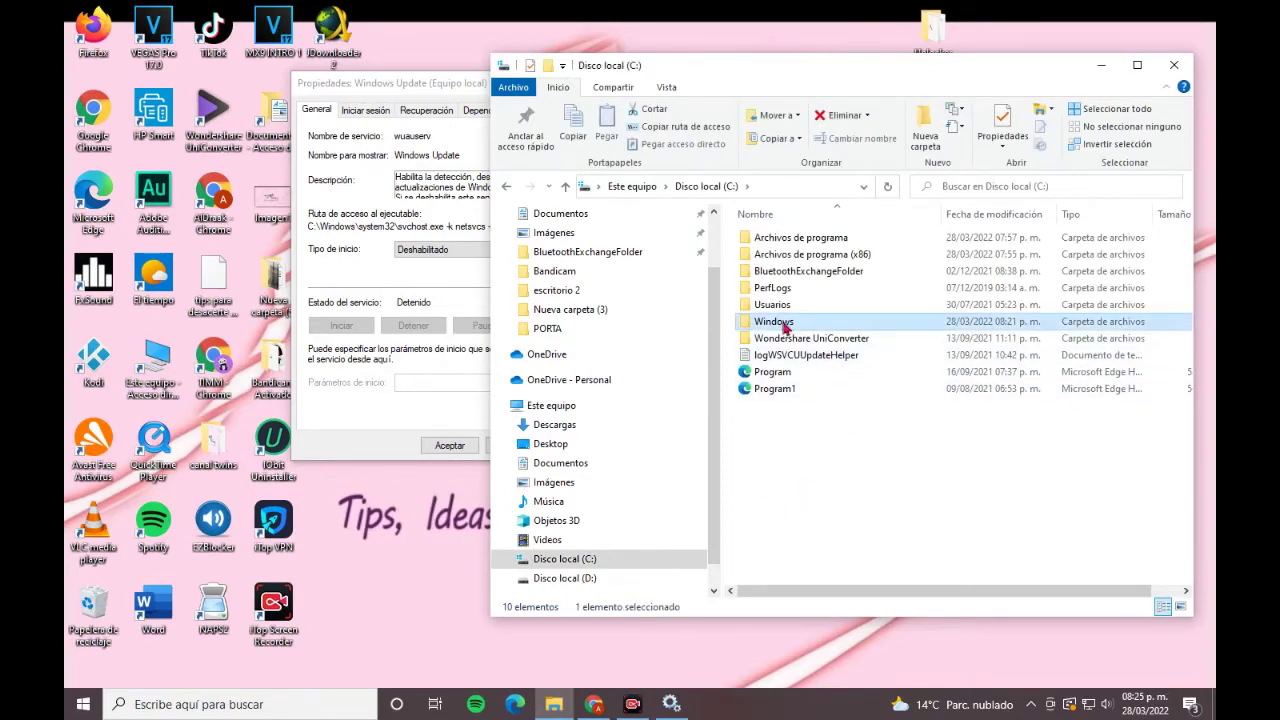
double_click(786, 323)
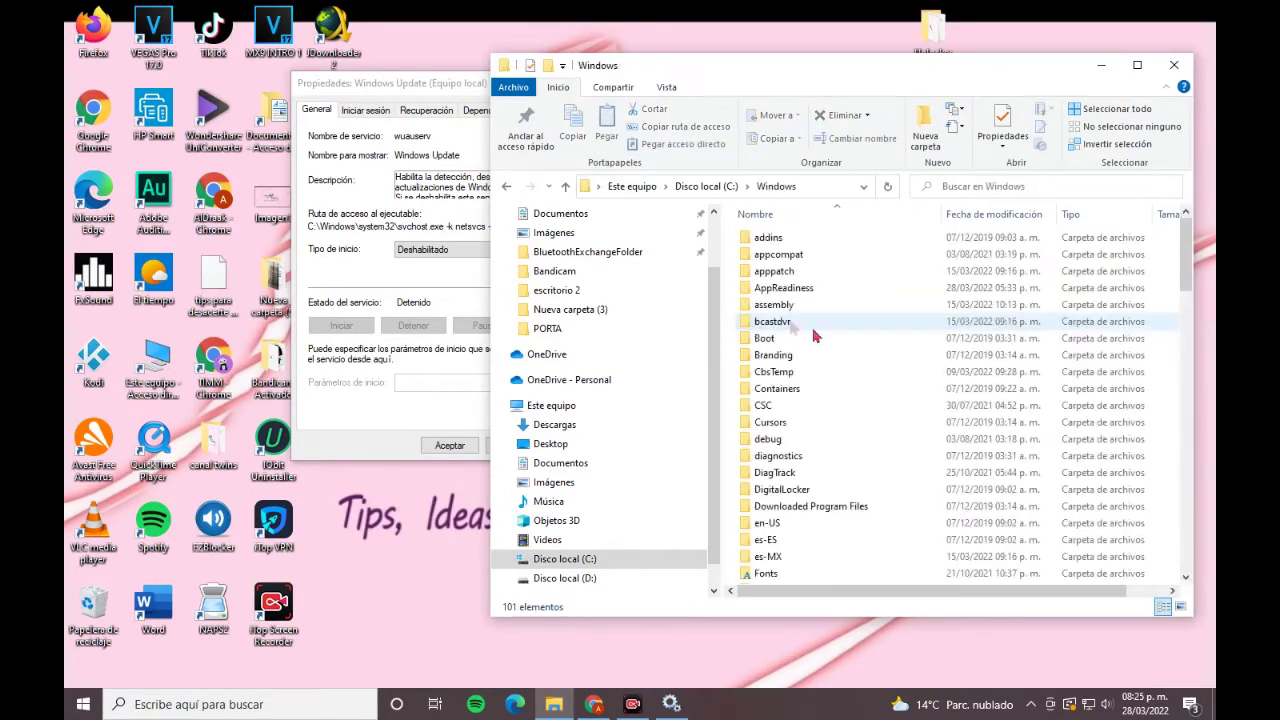
Move the Windows Update properties dialog clear of the folder window and open the SoftwareDistribution folder inside Windows.
scroll(905, 414, down, 7)
scroll(908, 414, down, 7)
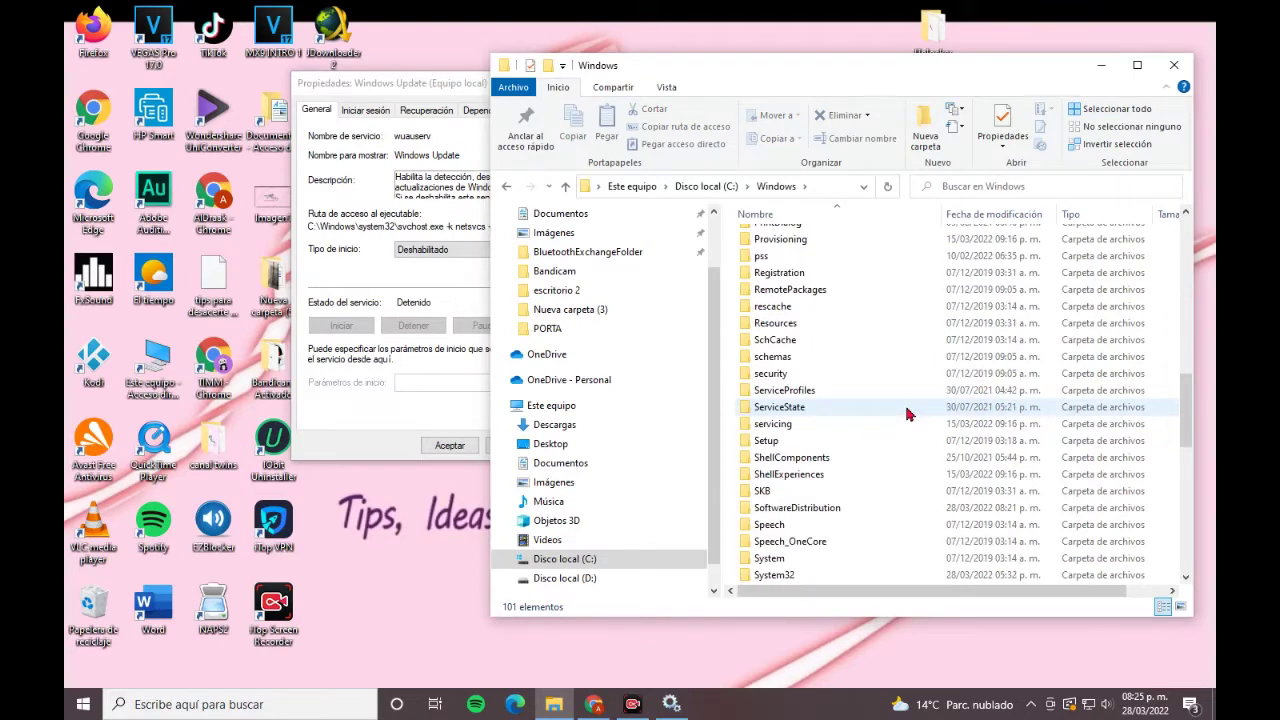
scroll(908, 414, down, 2)
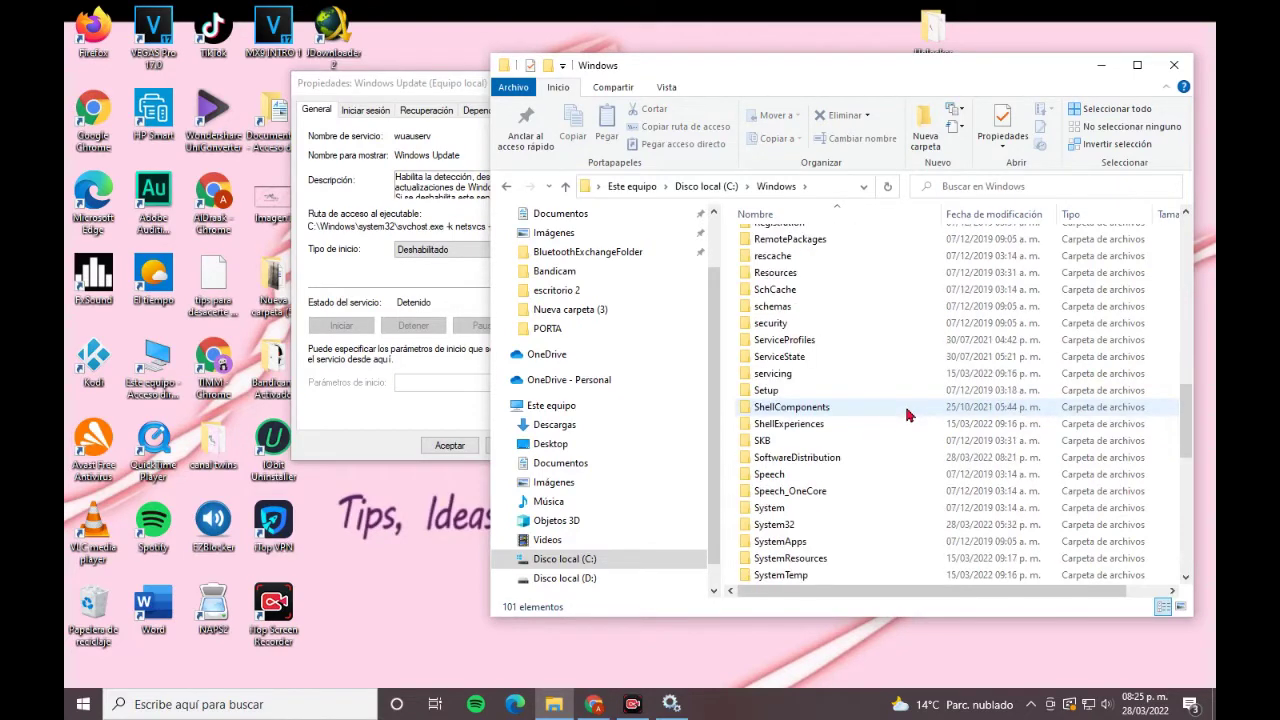
click(805, 416)
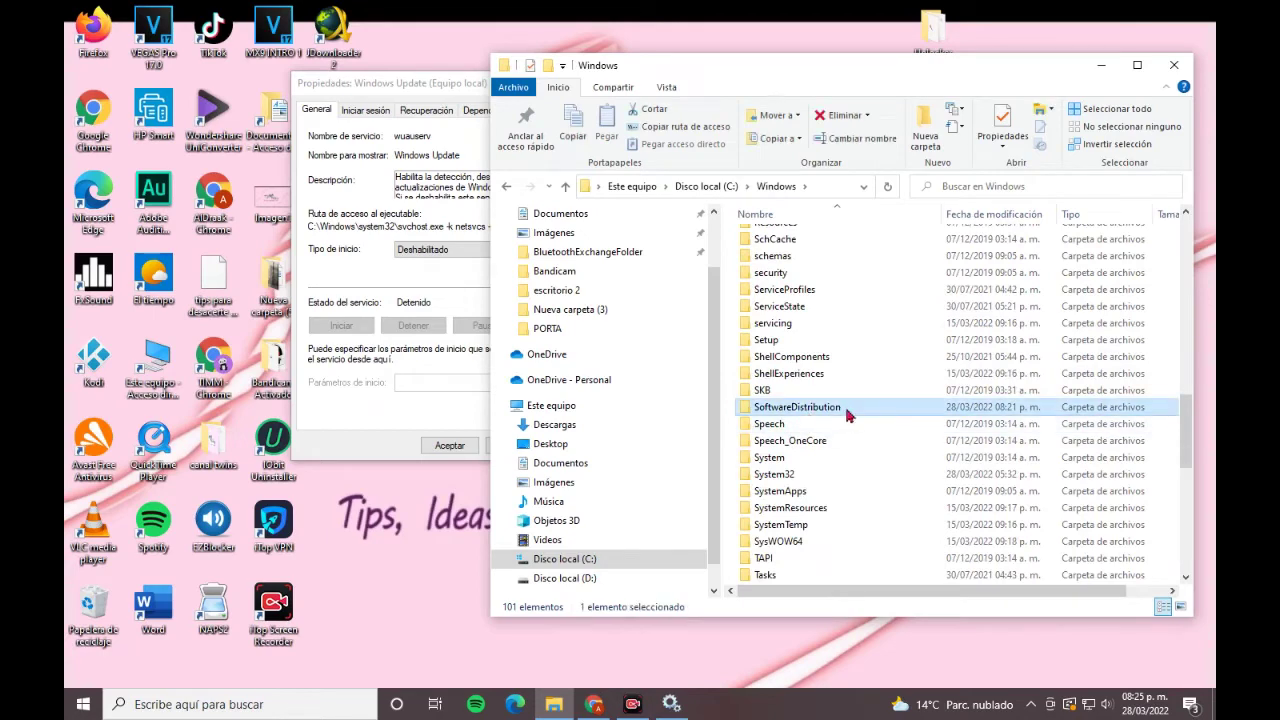
drag(443, 83, 266, 53)
click(812, 411)
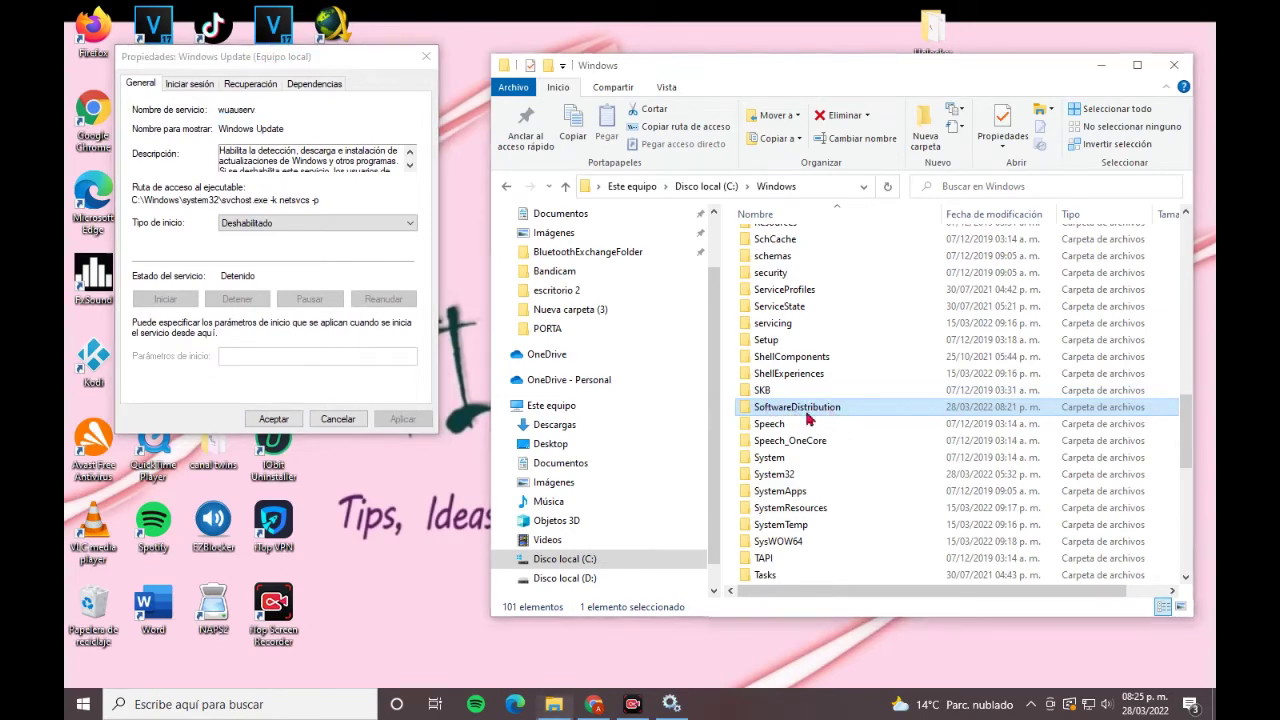
double_click(808, 414)
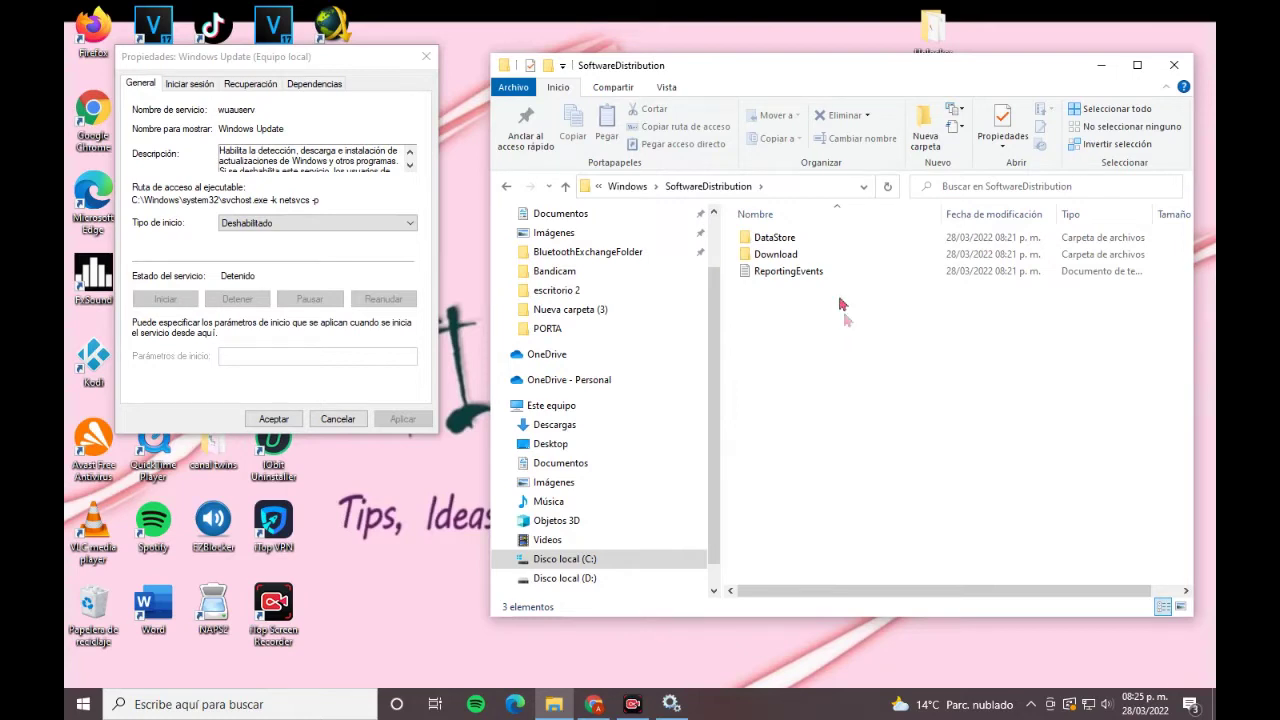
Delete the DataStore and Download folders and the ReportingEvents file from SoftwareDistribution.
drag(847, 301, 775, 240)
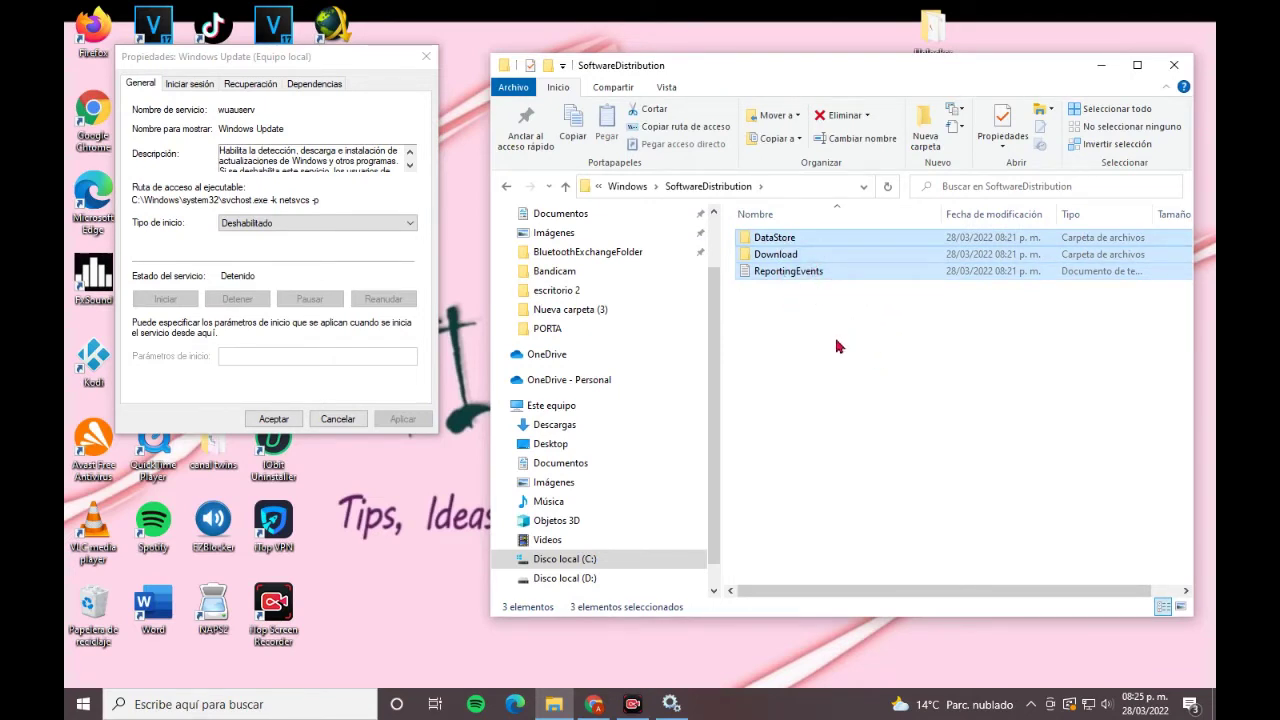
right_click(842, 260)
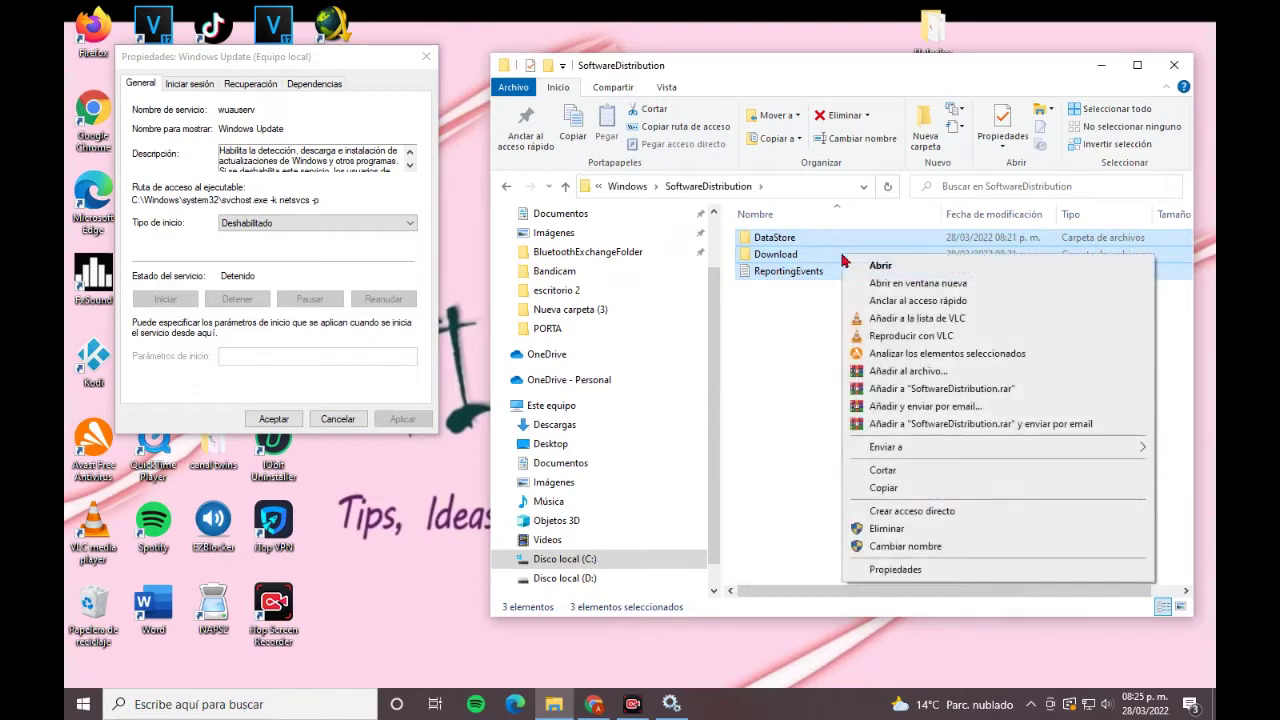
click(908, 530)
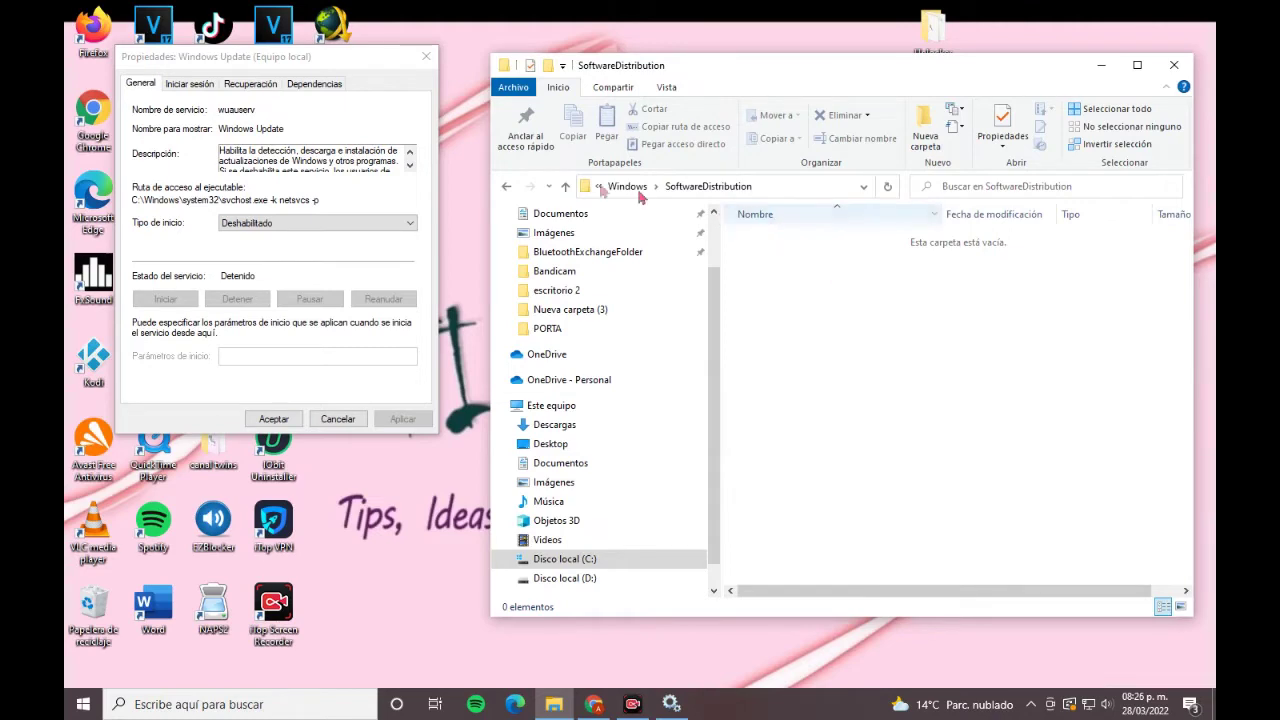
Return to the Windows folder and open the Seguridad settings in the SoftwareDistribution folder's properties.
click(508, 188)
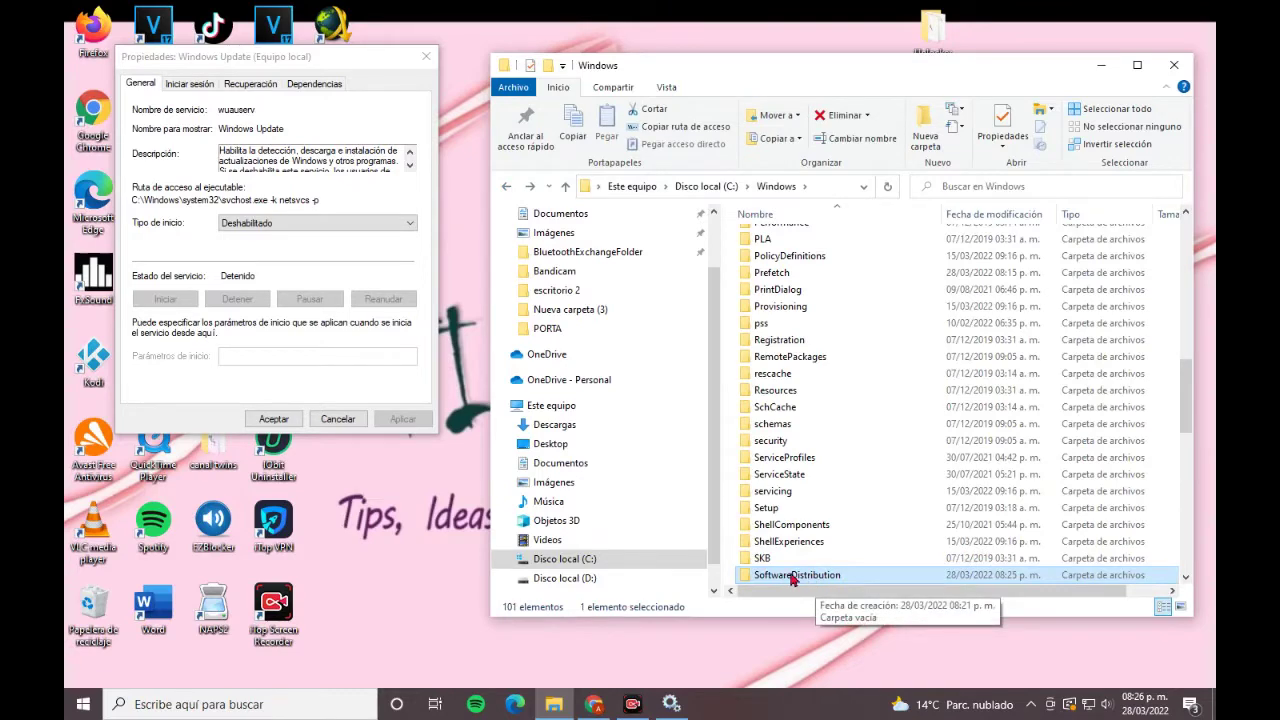
right_click(791, 577)
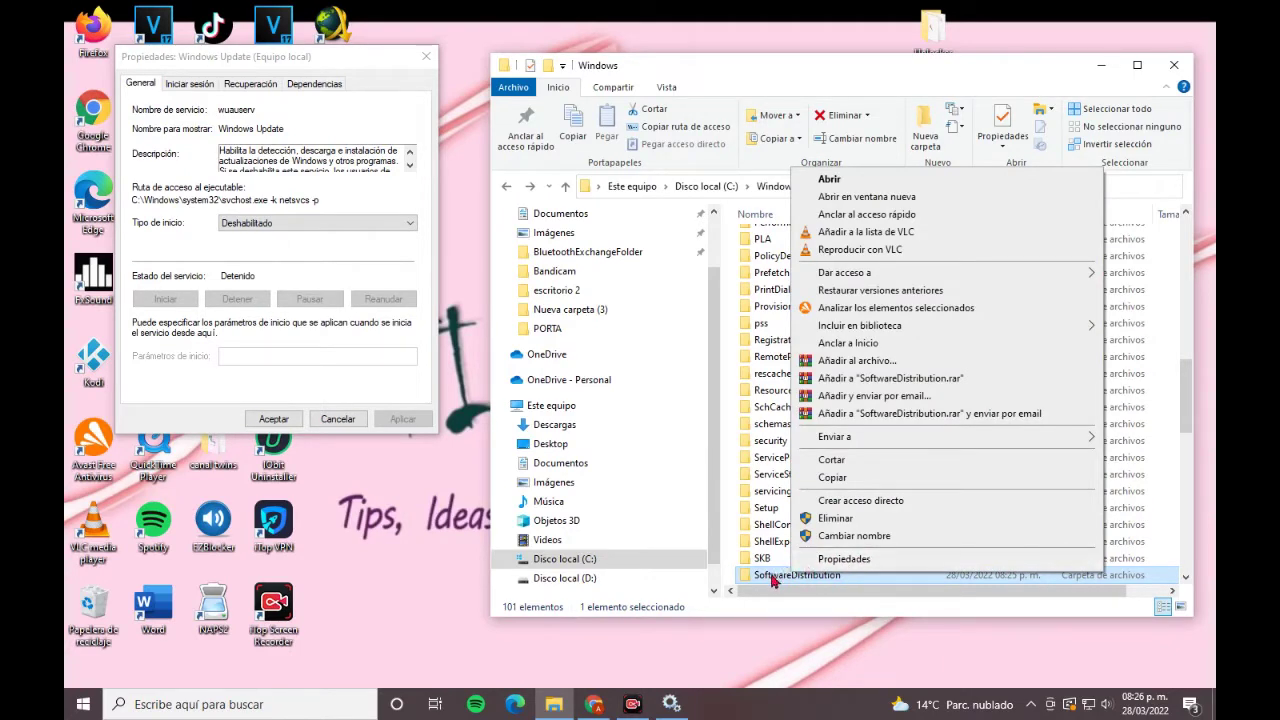
click(843, 560)
drag(969, 303, 702, 60)
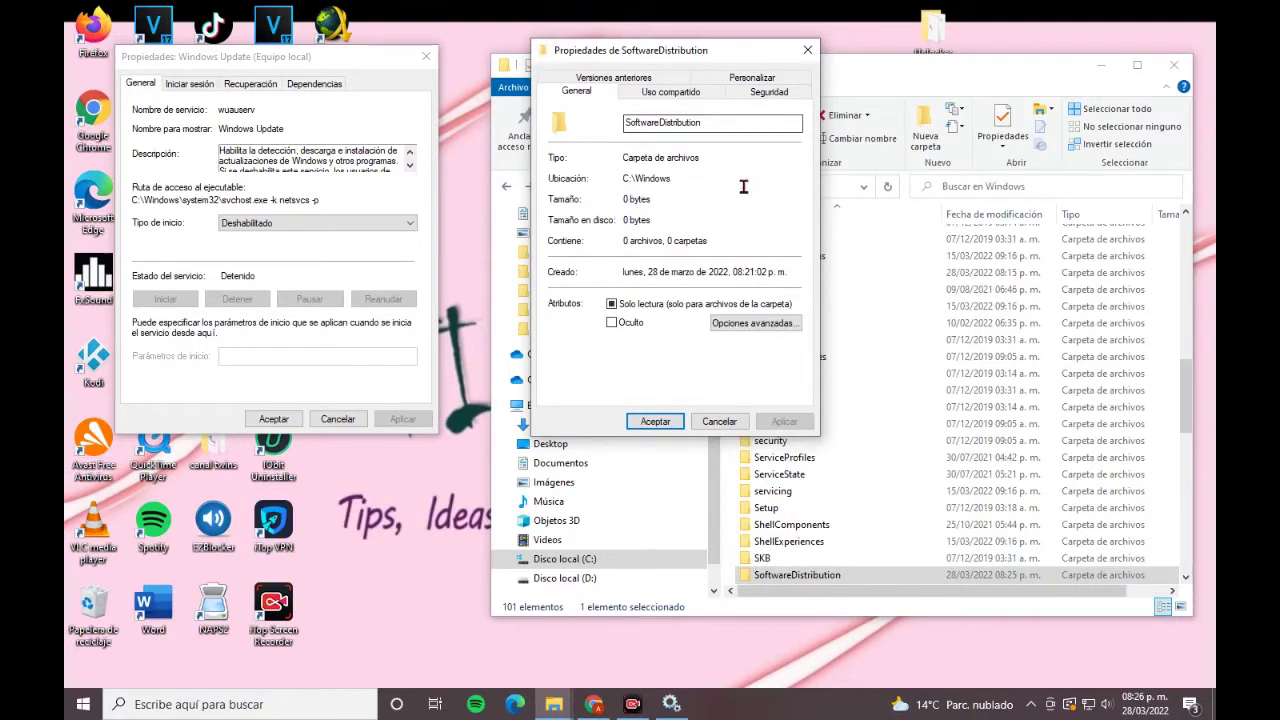
click(769, 93)
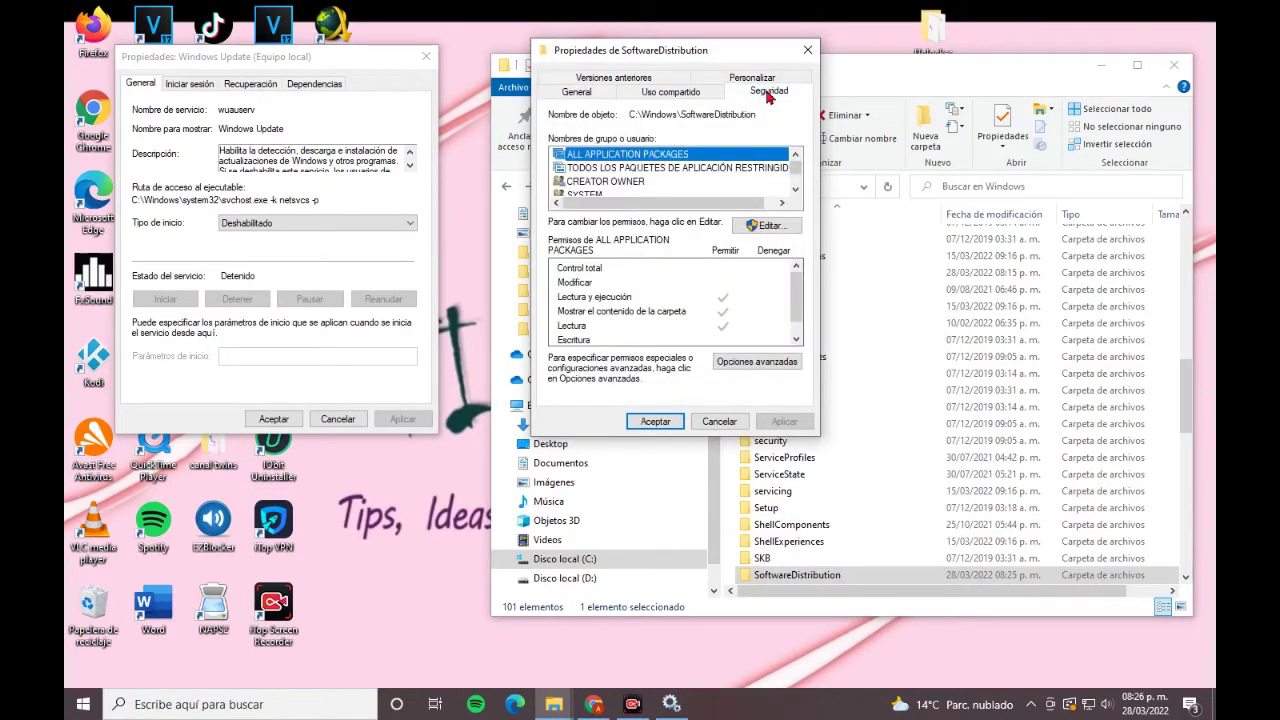
Edit SoftwareDistribution's permissions and deny Control total to ALL APPLICATION PACKAGES, TODOS LOS PAQUETES DE APLICACIÓN RESTRINGIDOS and CREATOR OWNER.
click(765, 228)
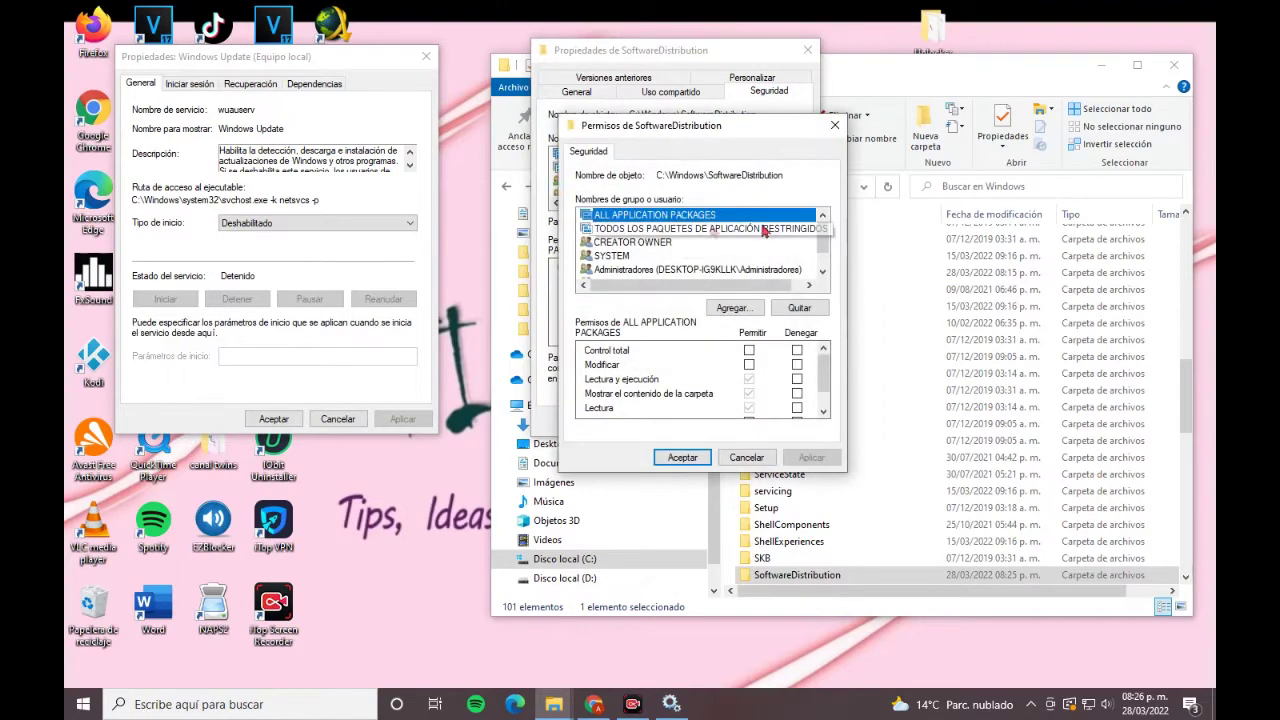
click(797, 352)
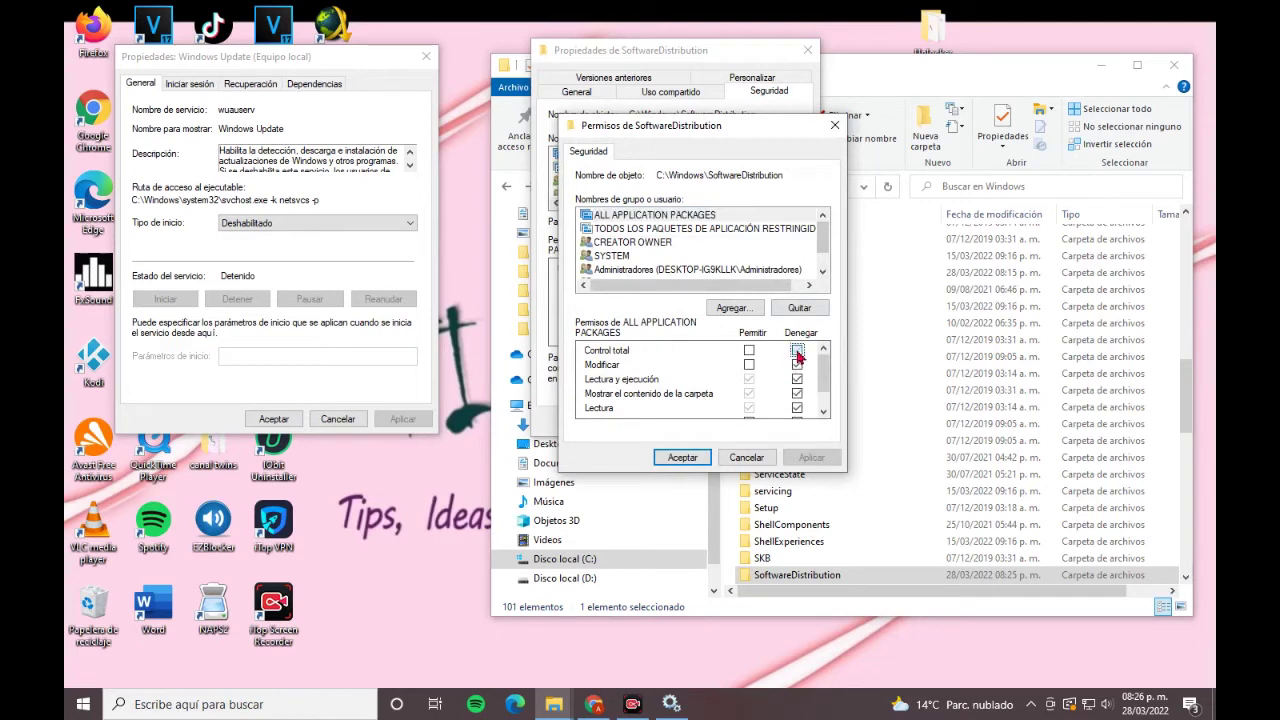
click(697, 230)
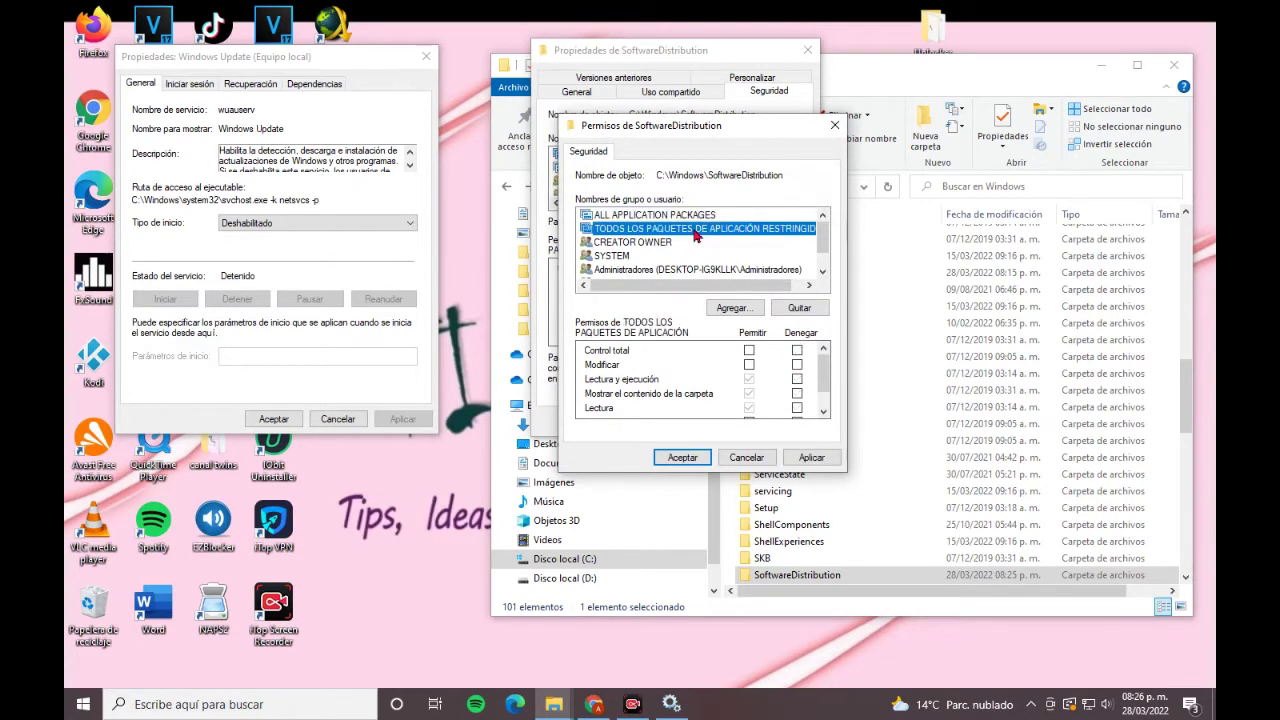
click(797, 351)
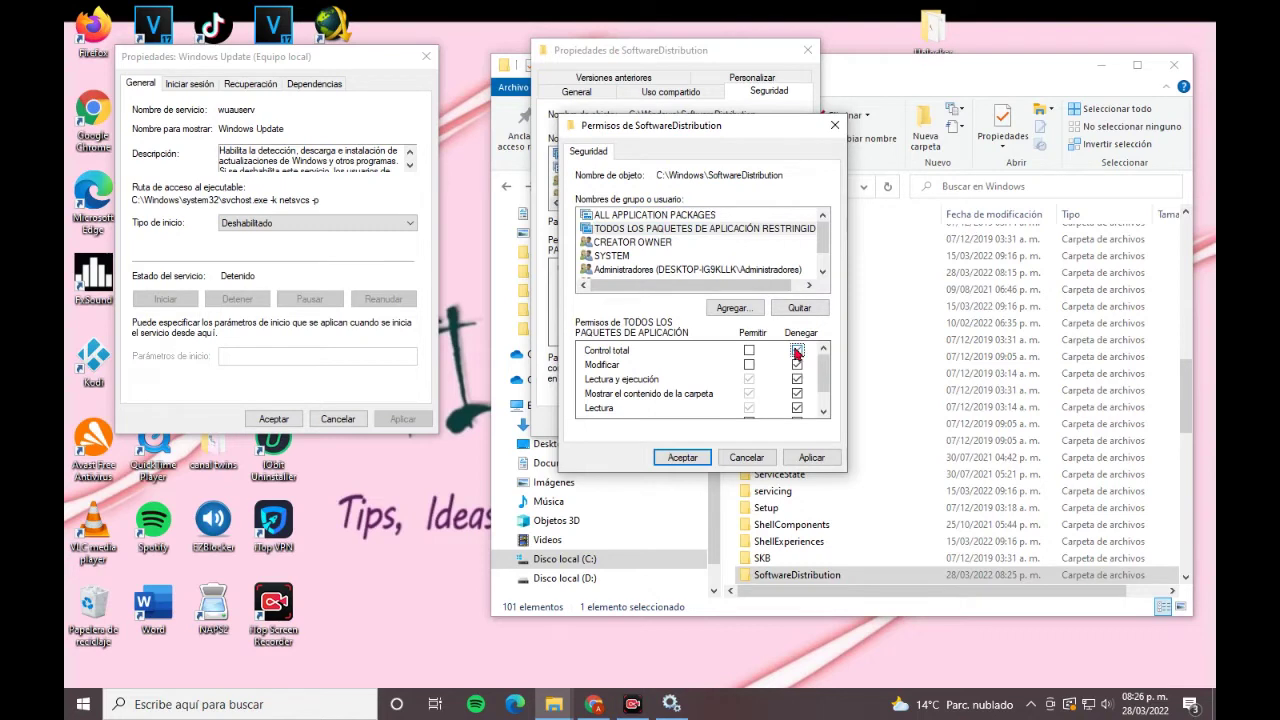
click(682, 243)
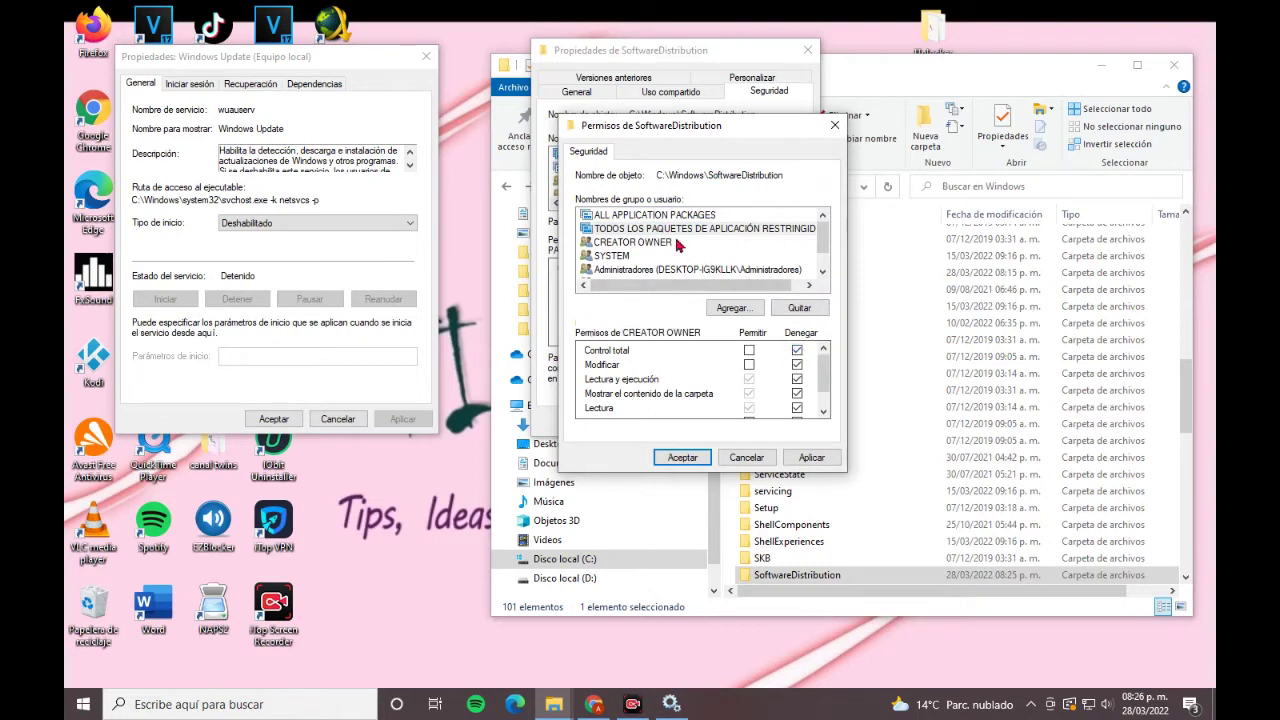
click(797, 351)
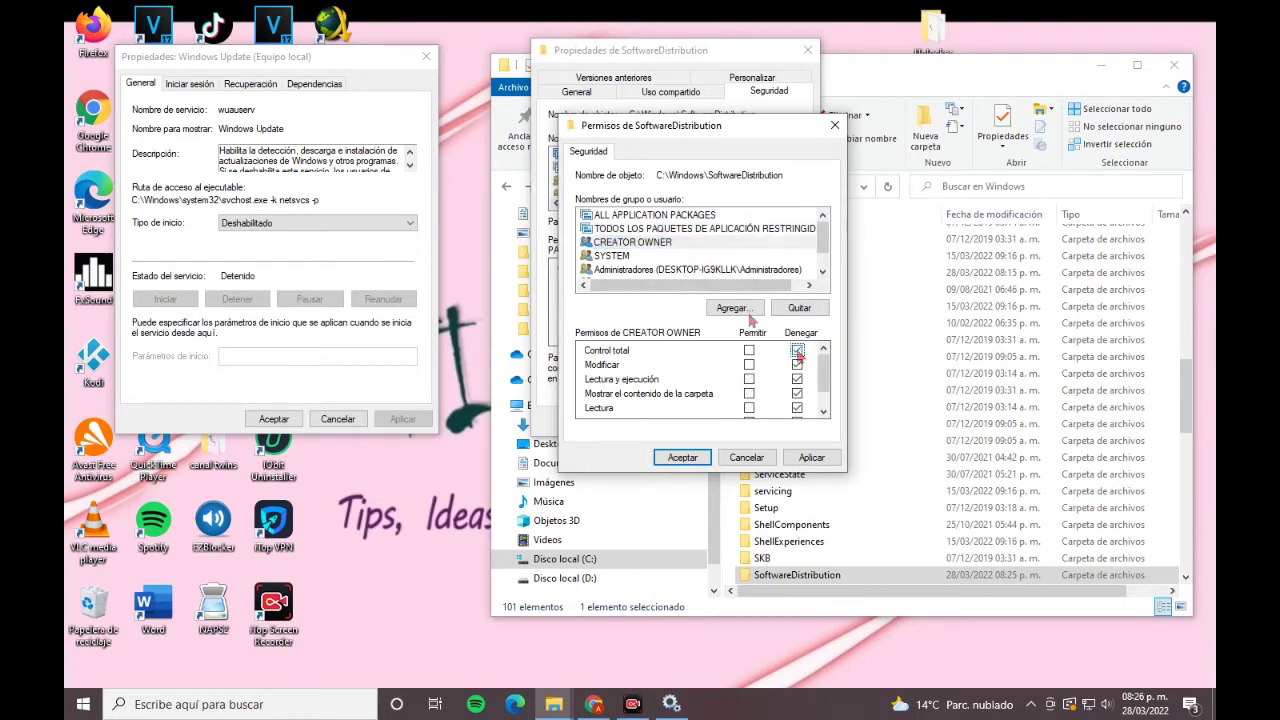
Deny Control total on SoftwareDistribution to SYSTEM, Administradores, Usuarios and TrustedInstaller.
click(628, 257)
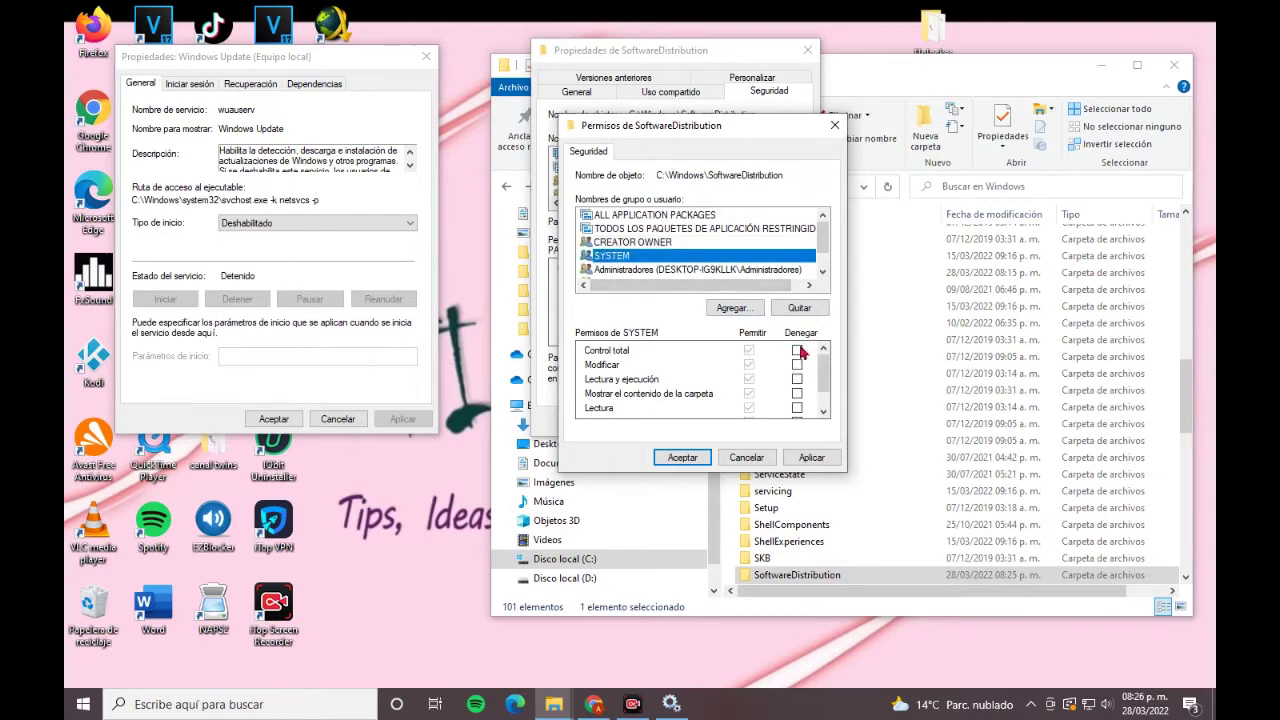
key(Down)
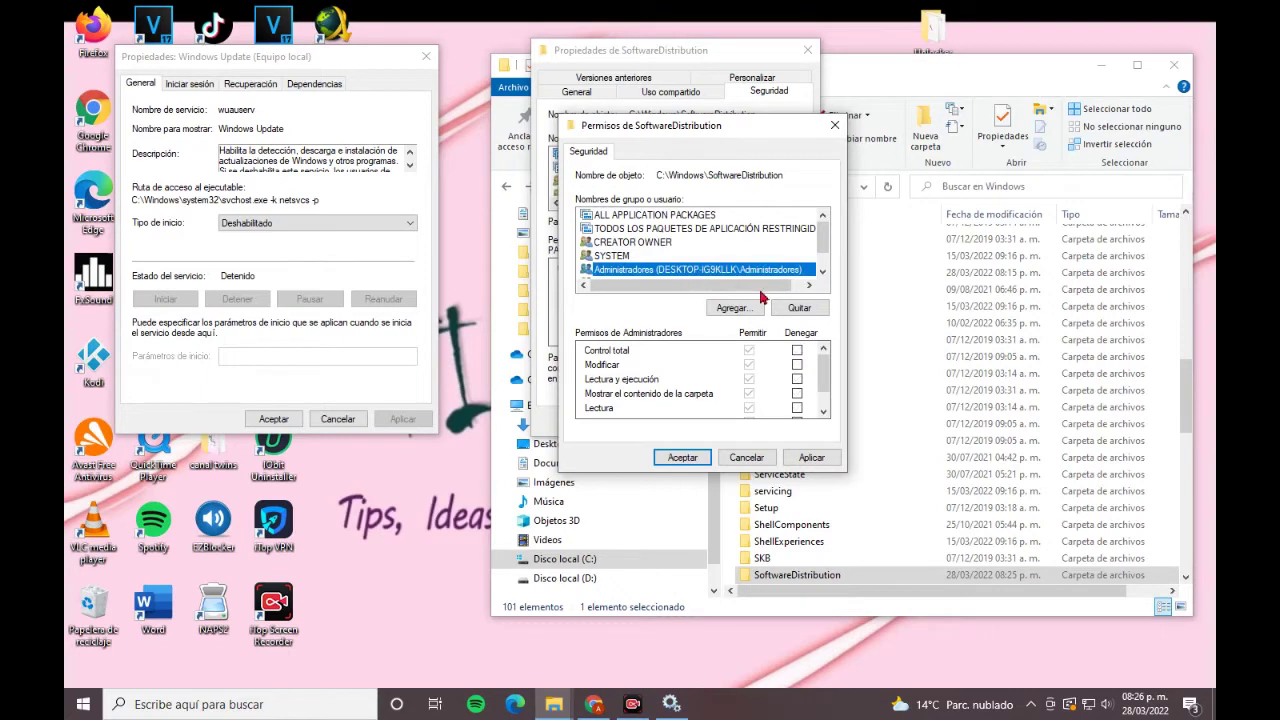
click(796, 346)
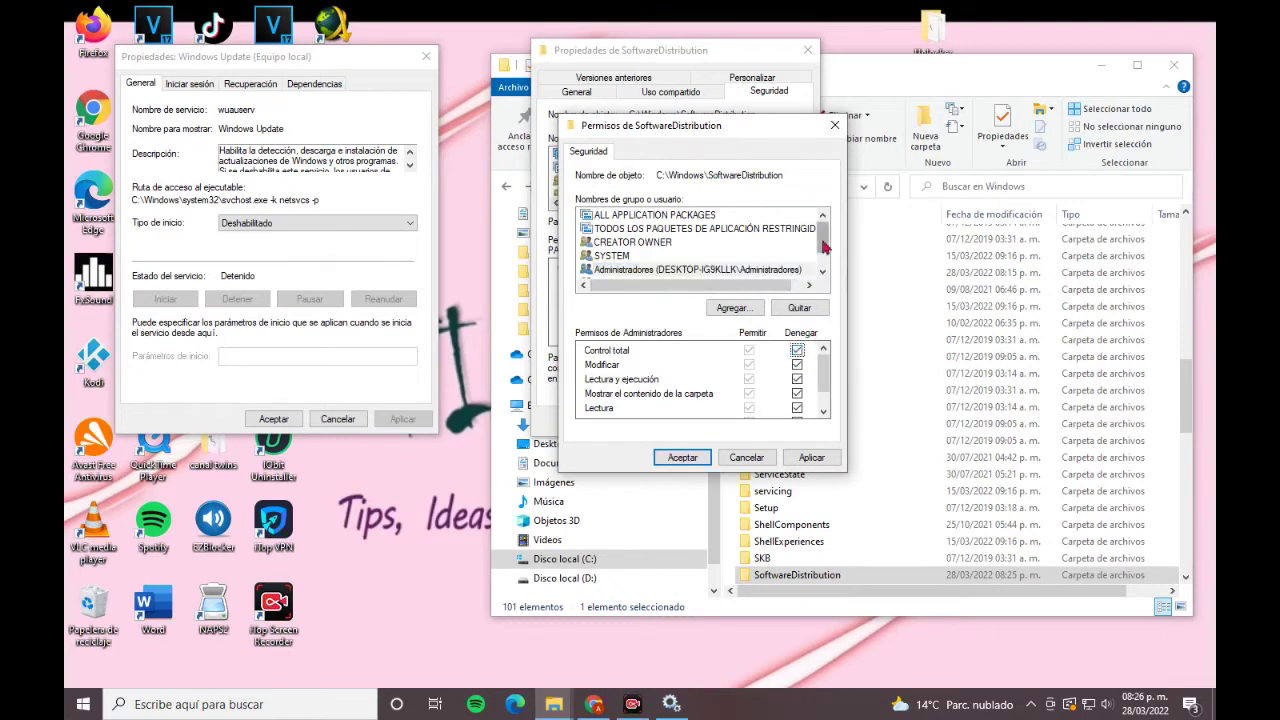
drag(822, 248, 822, 265)
click(740, 256)
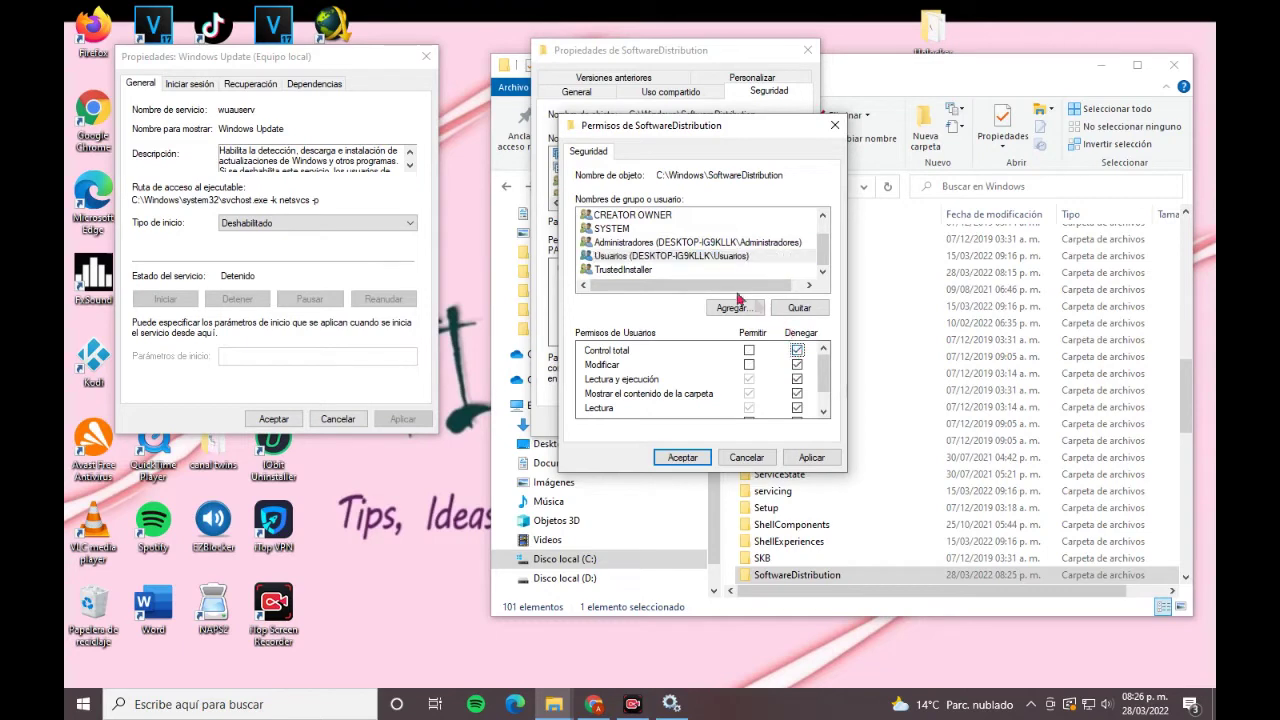
click(695, 270)
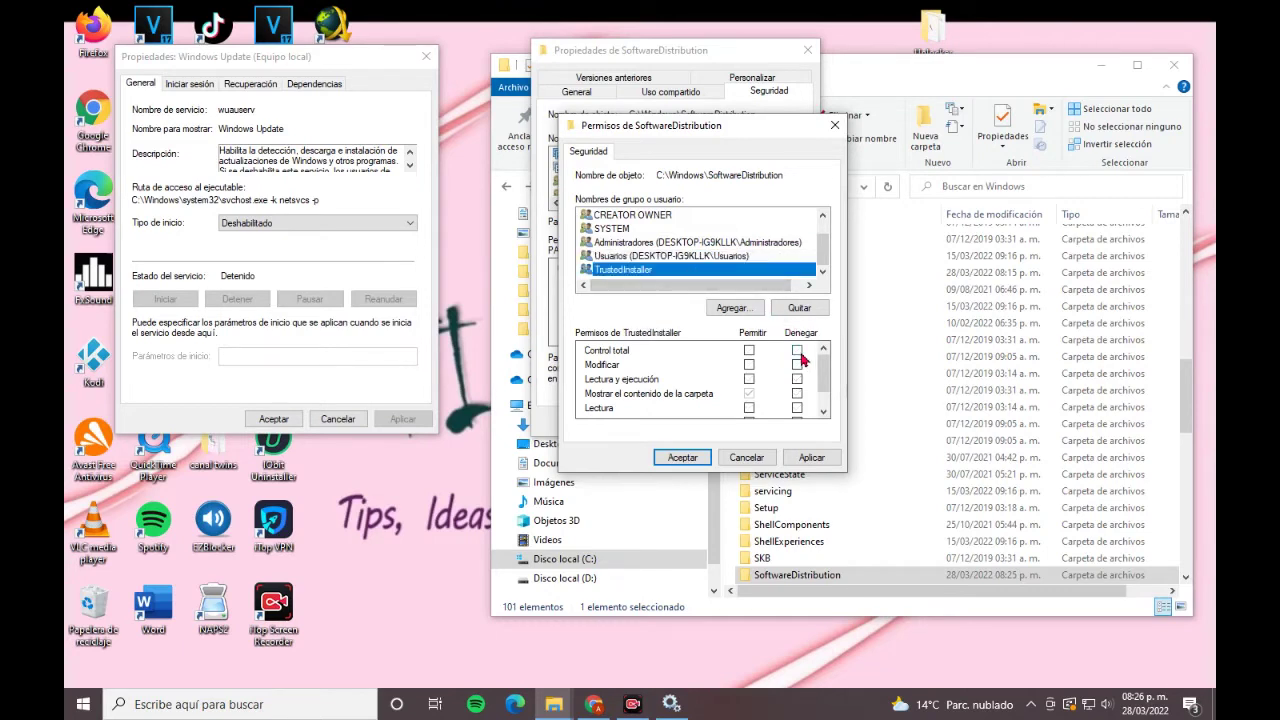
click(797, 350)
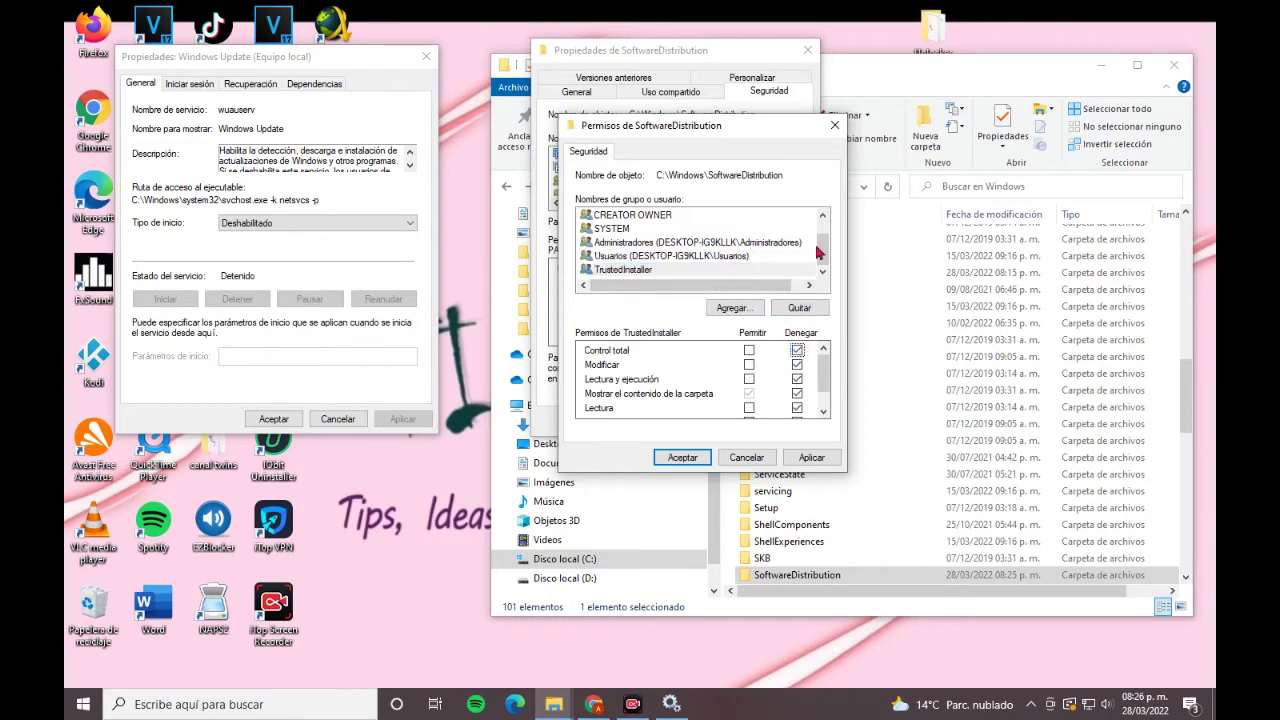
Review the Denegar settings of the groups from ALL APPLICATION PACKAGES through Administradores.
drag(822, 250, 822, 234)
click(760, 214)
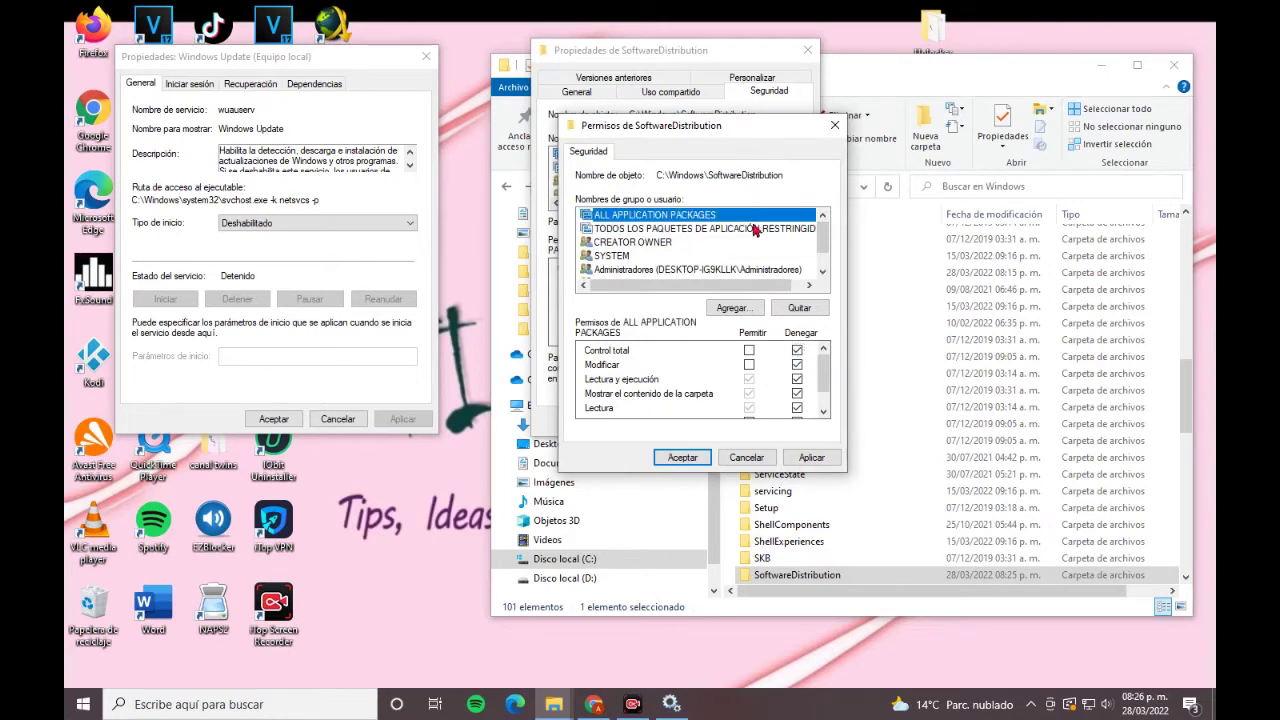
click(756, 228)
click(751, 243)
click(736, 256)
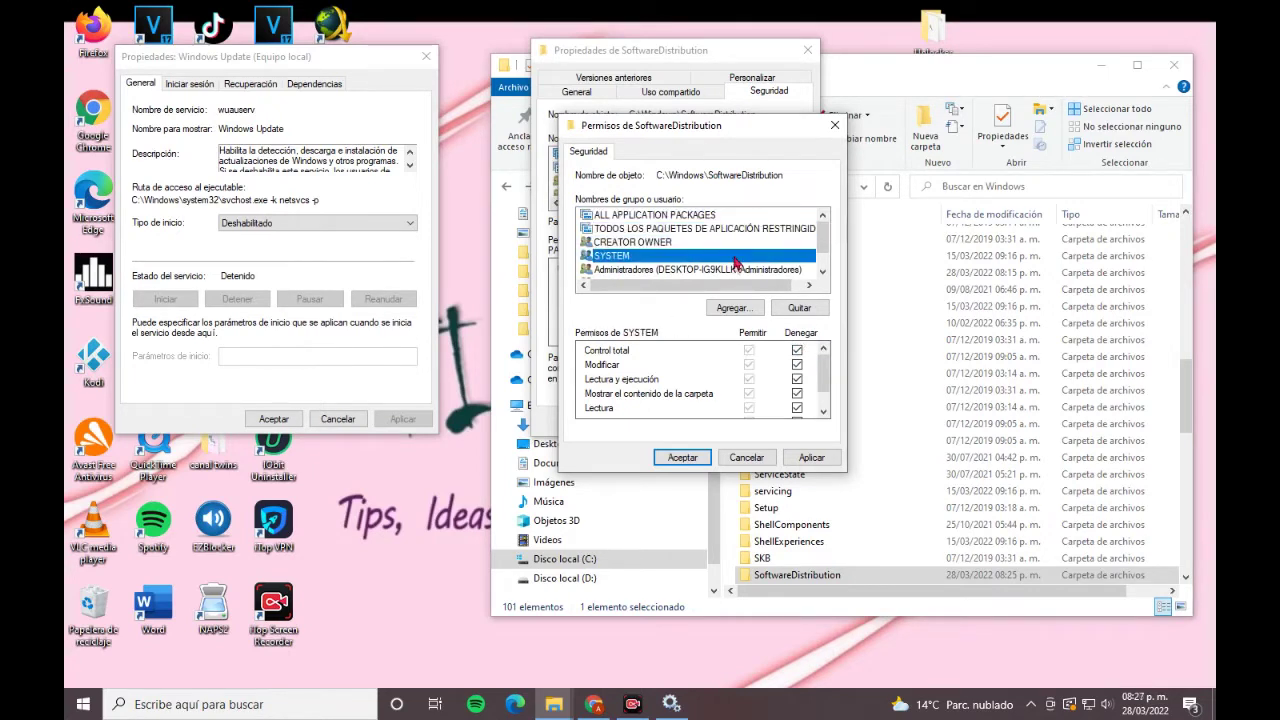
click(741, 272)
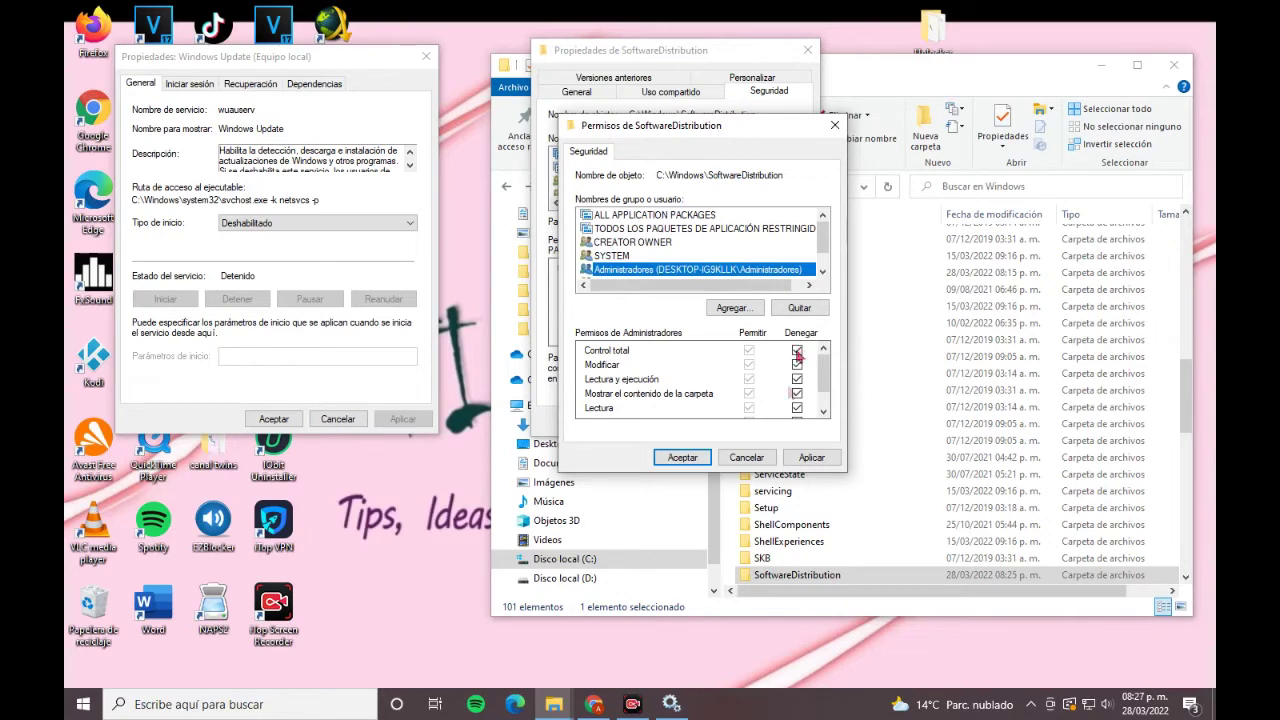
Apply the denied permissions, accepting both security warnings, and close the SoftwareDistribution permissions and properties dialogs.
click(814, 457)
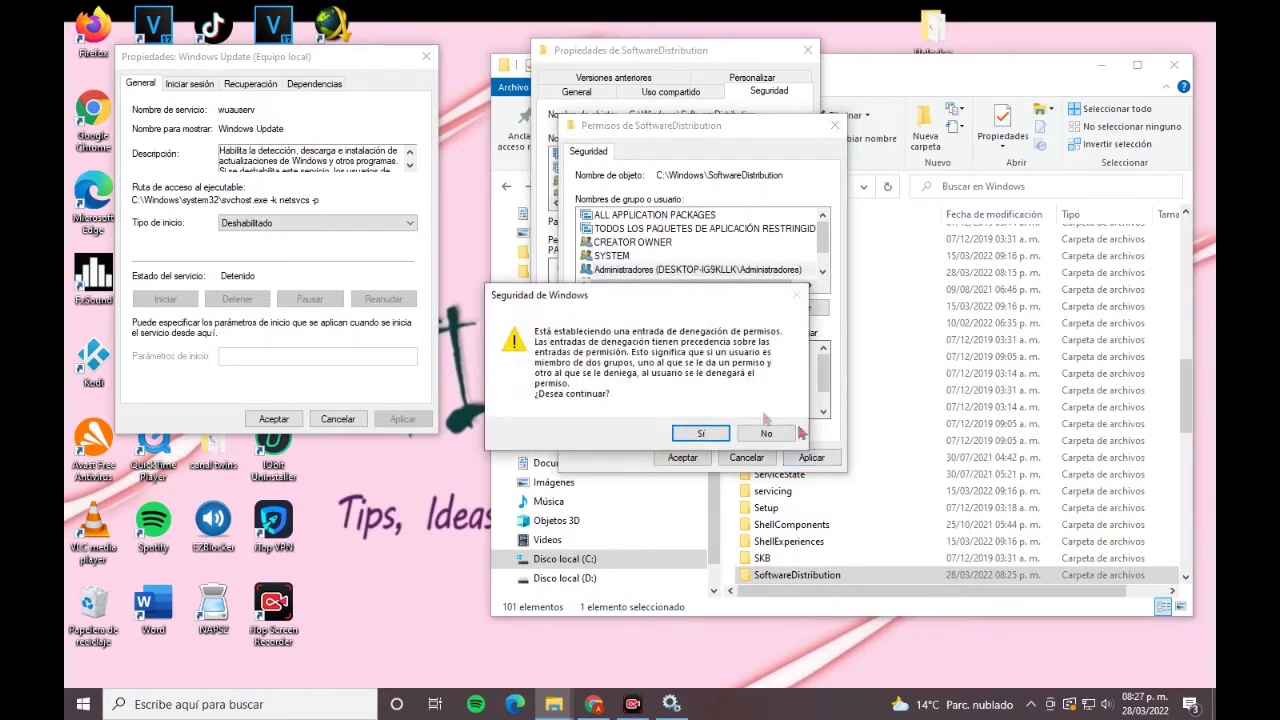
click(701, 435)
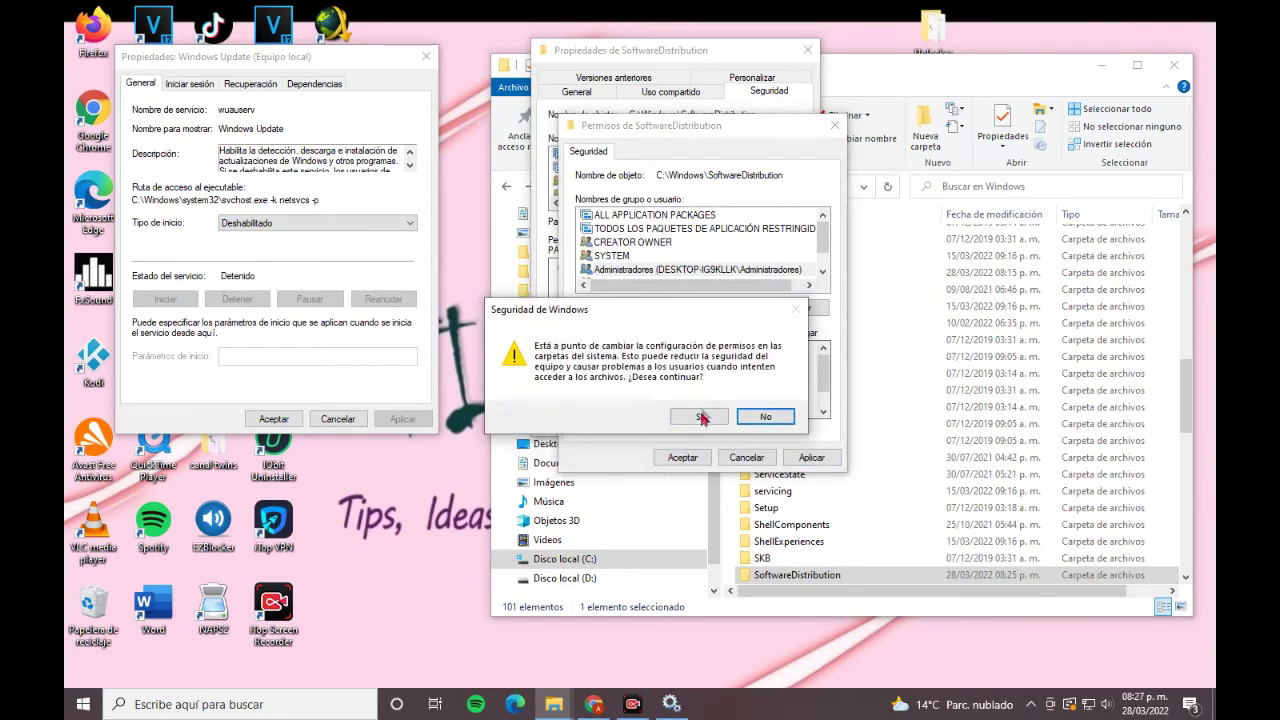
click(702, 418)
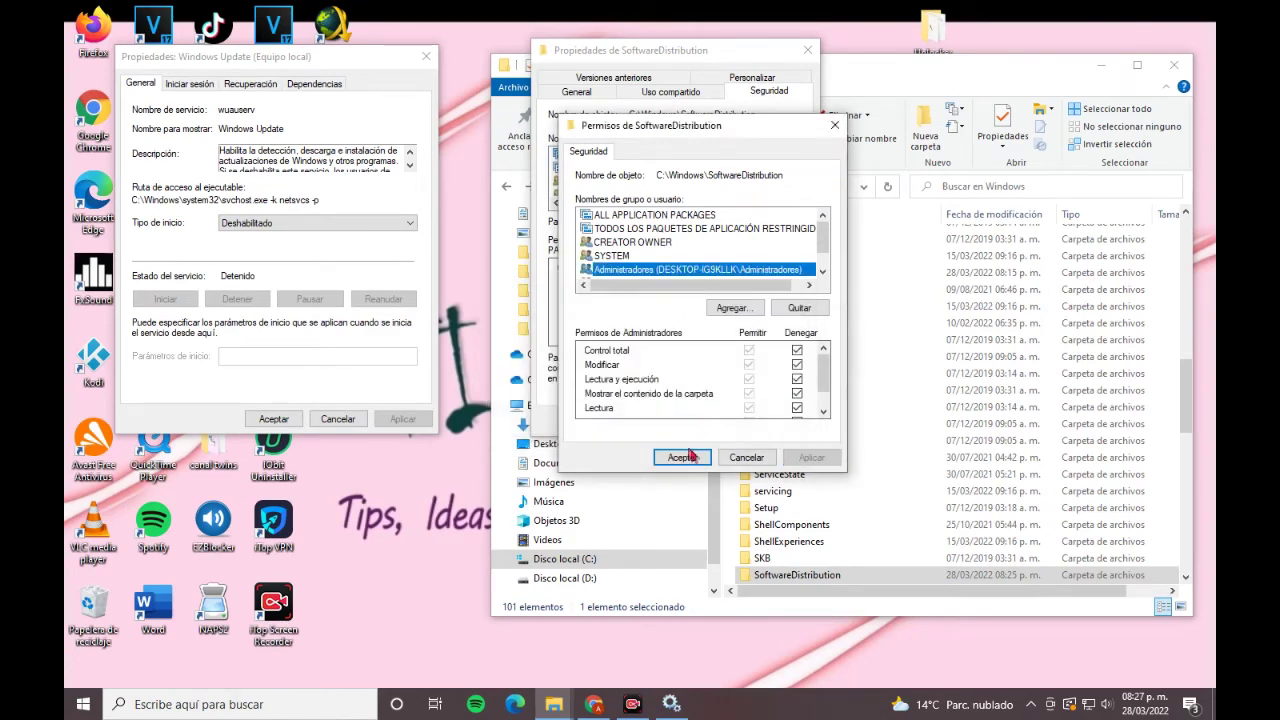
click(683, 459)
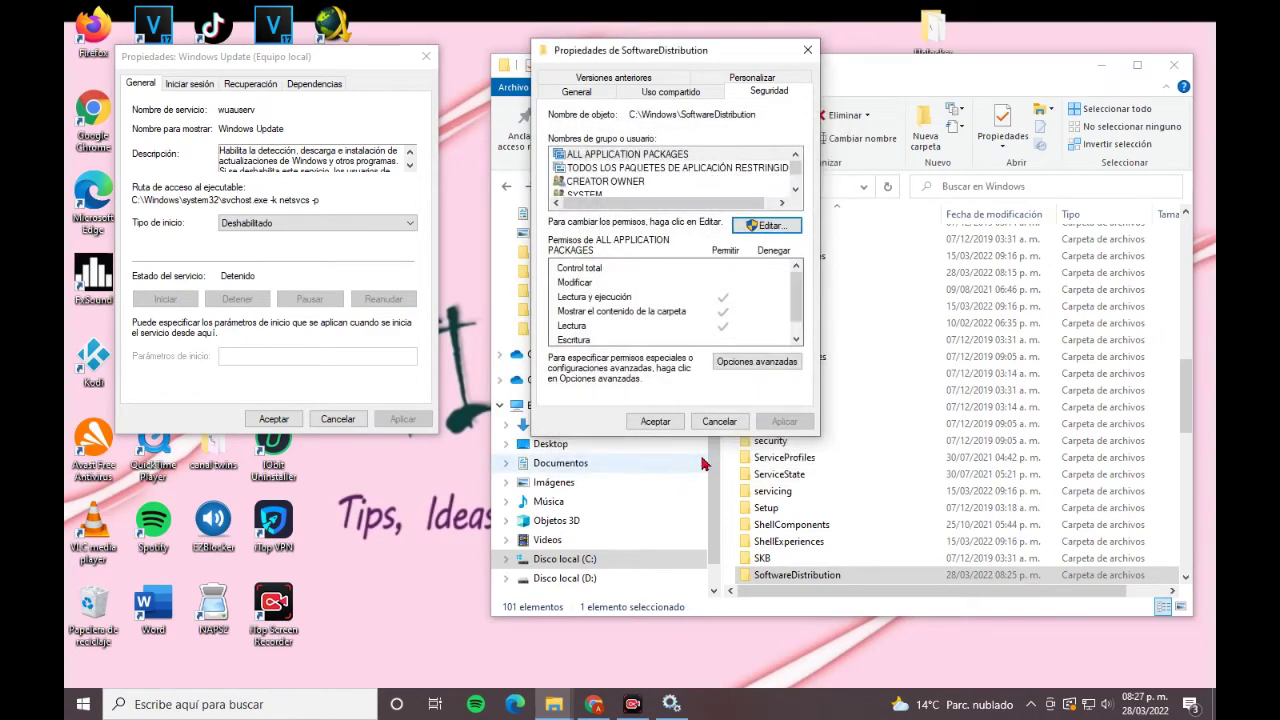
click(655, 420)
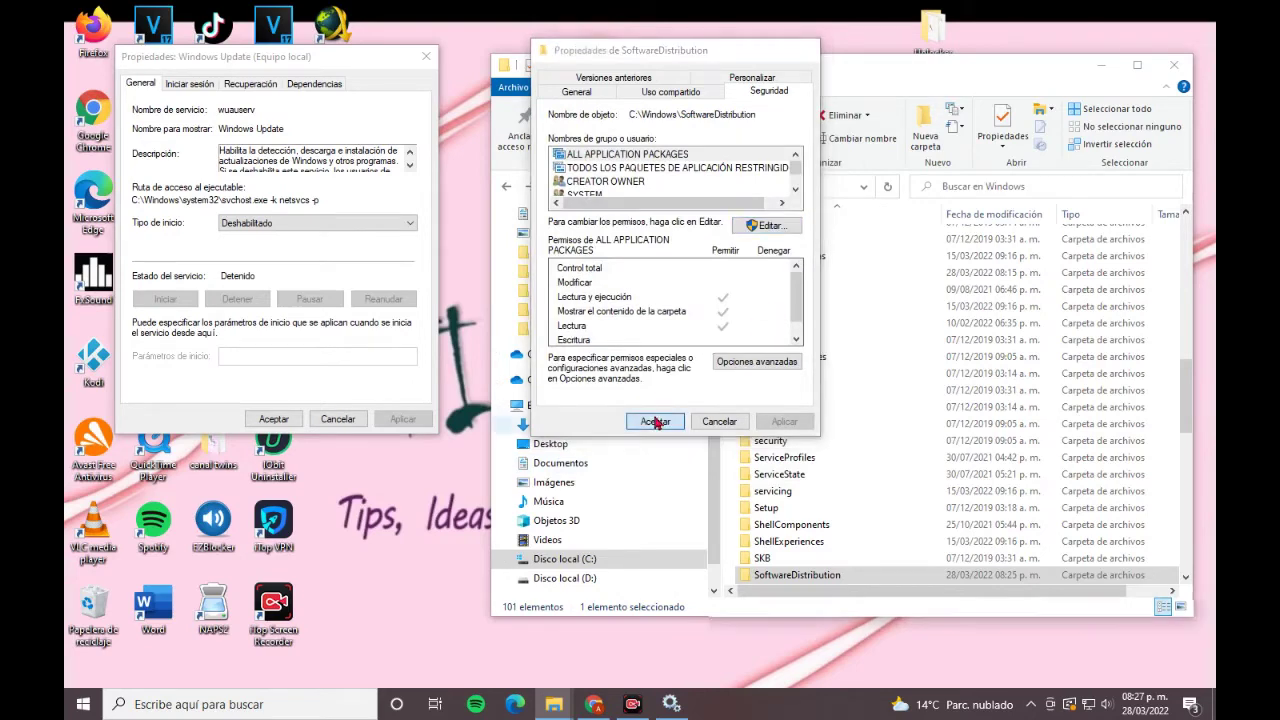
Test the block by trying to open the SoftwareDistribution folder and requesting permanent access to it.
scroll(820, 524, down, 1)
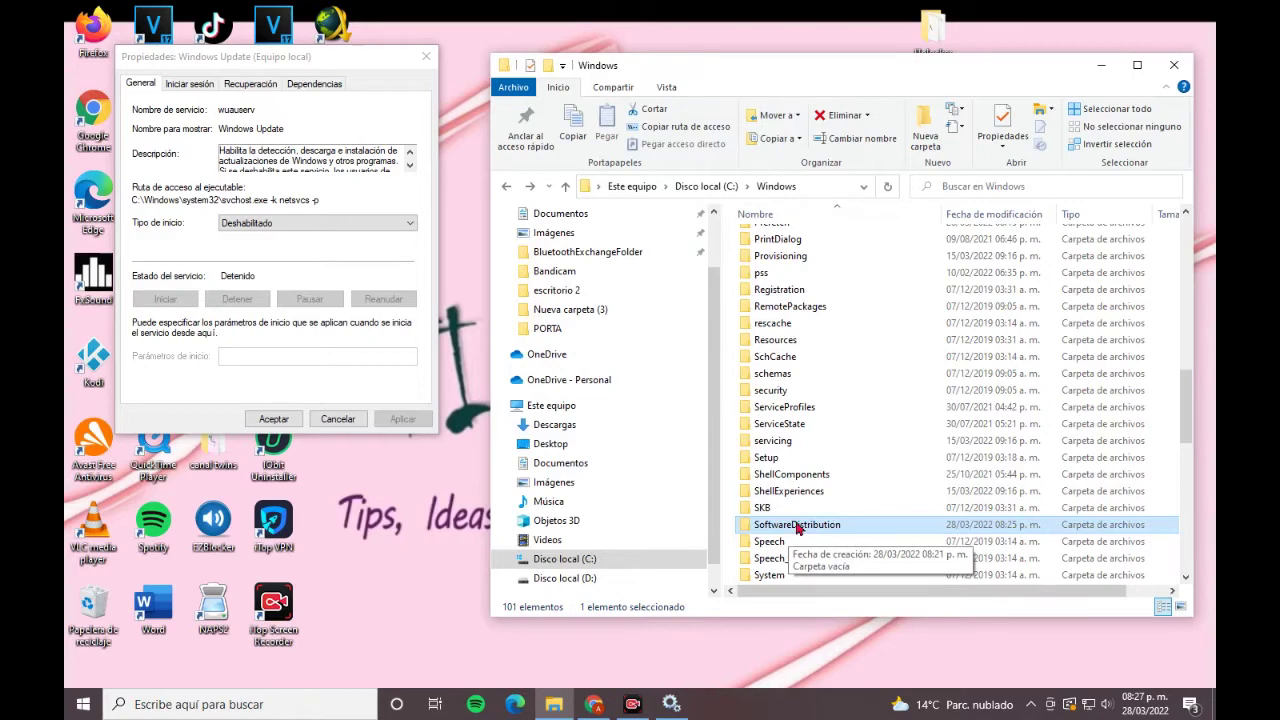
double_click(797, 527)
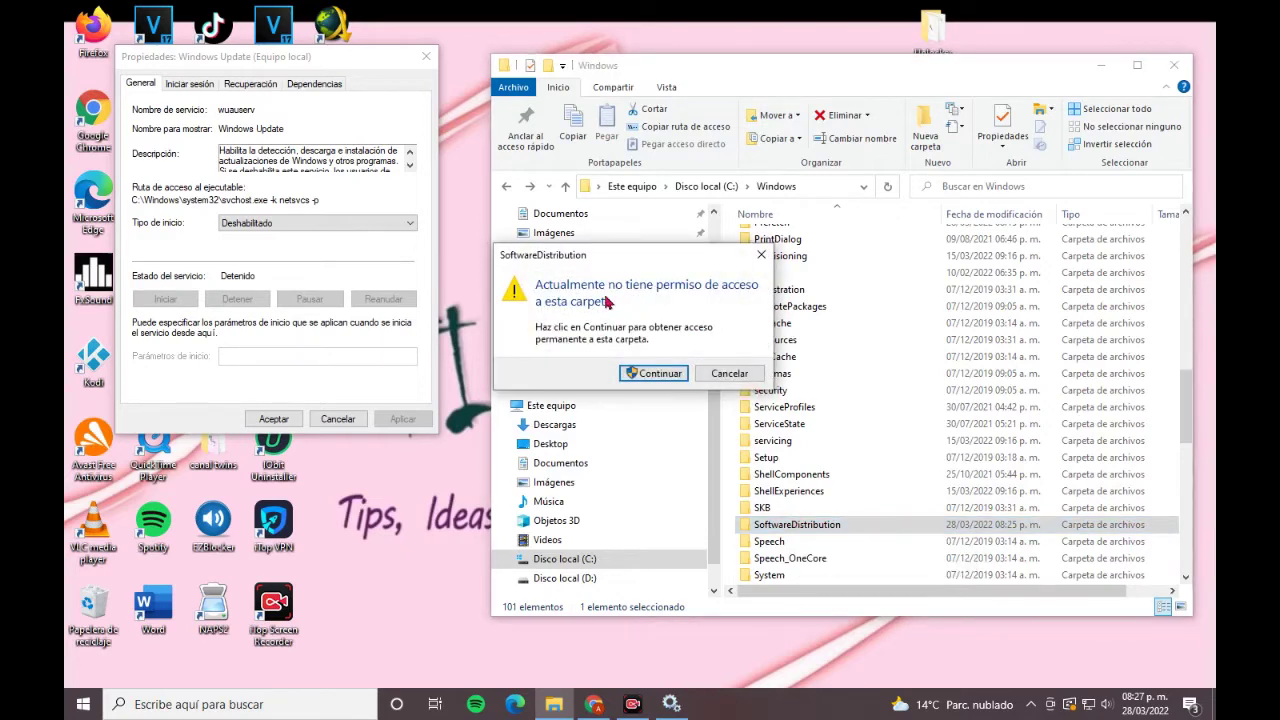
click(665, 378)
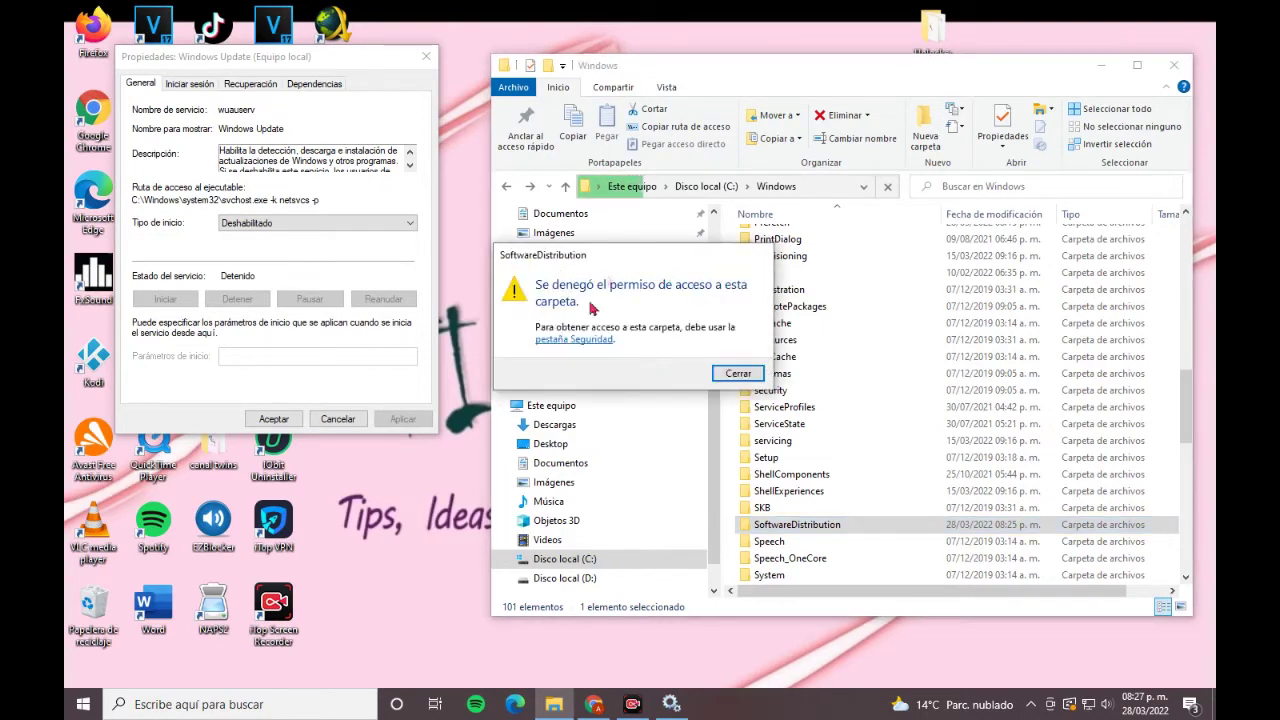
click(746, 380)
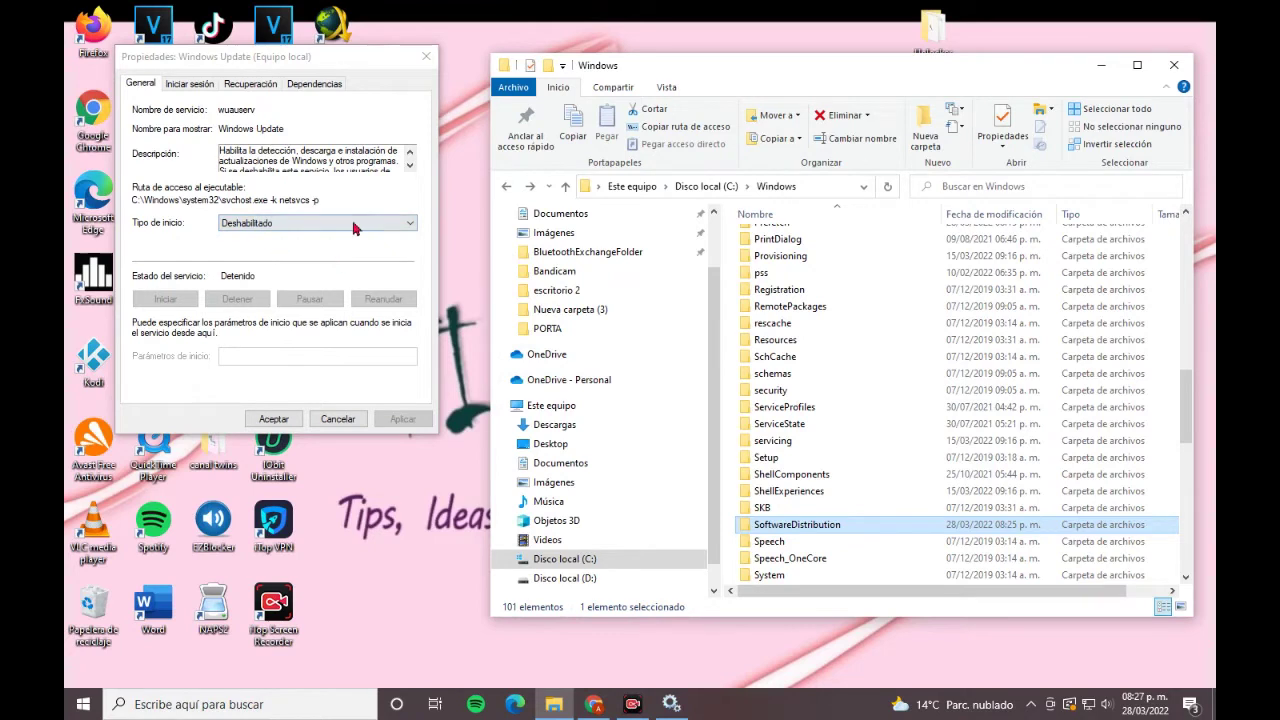
Set the Windows Update service's startup type to Manual, apply it and try to start the service.
click(392, 228)
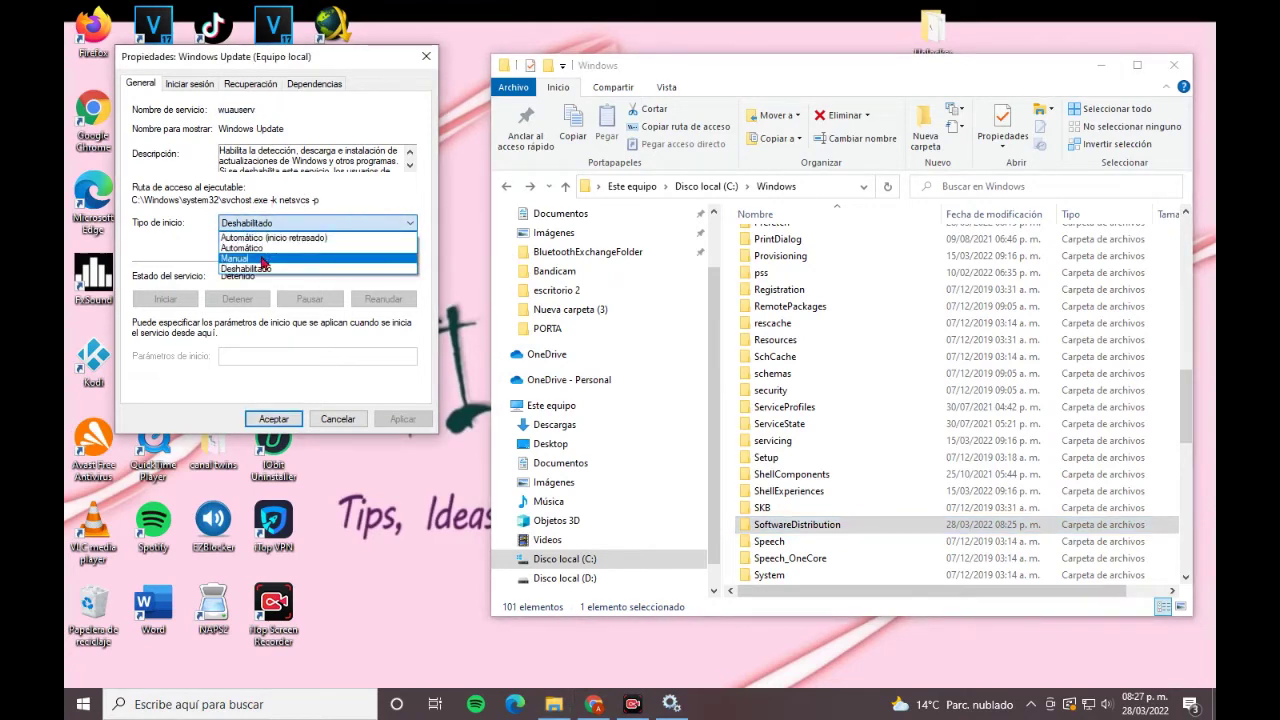
click(262, 259)
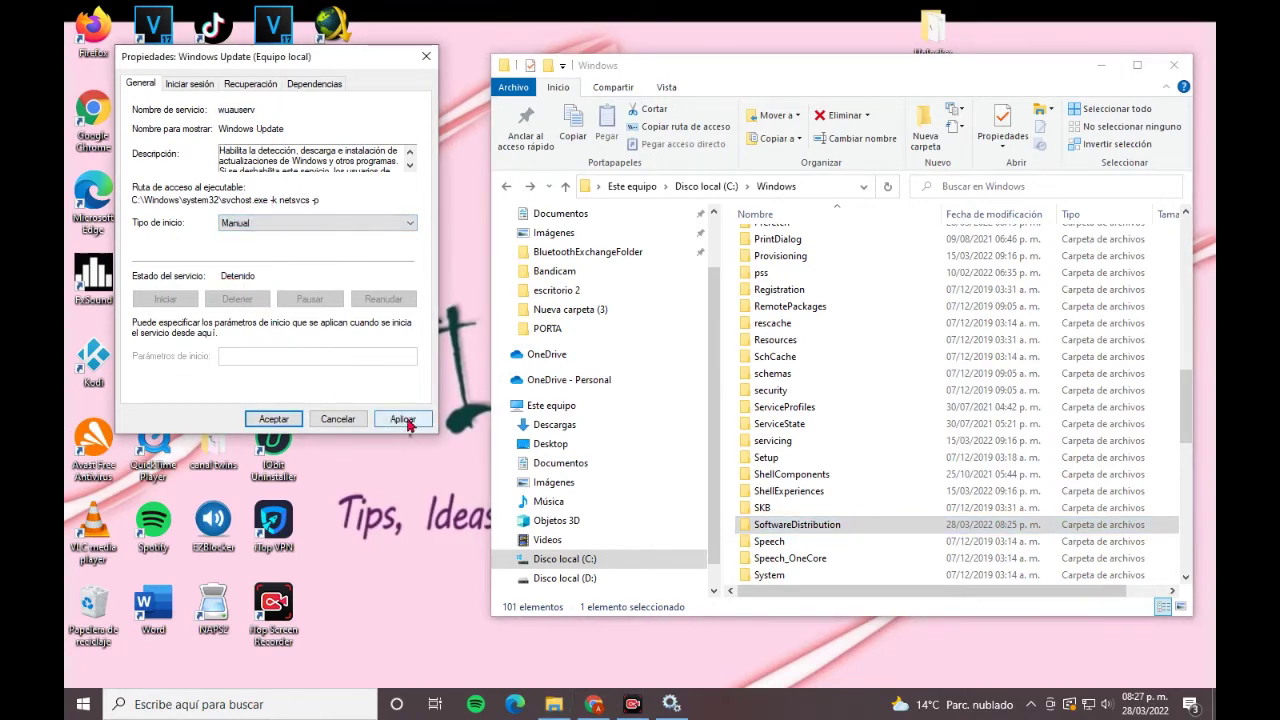
click(403, 419)
click(168, 302)
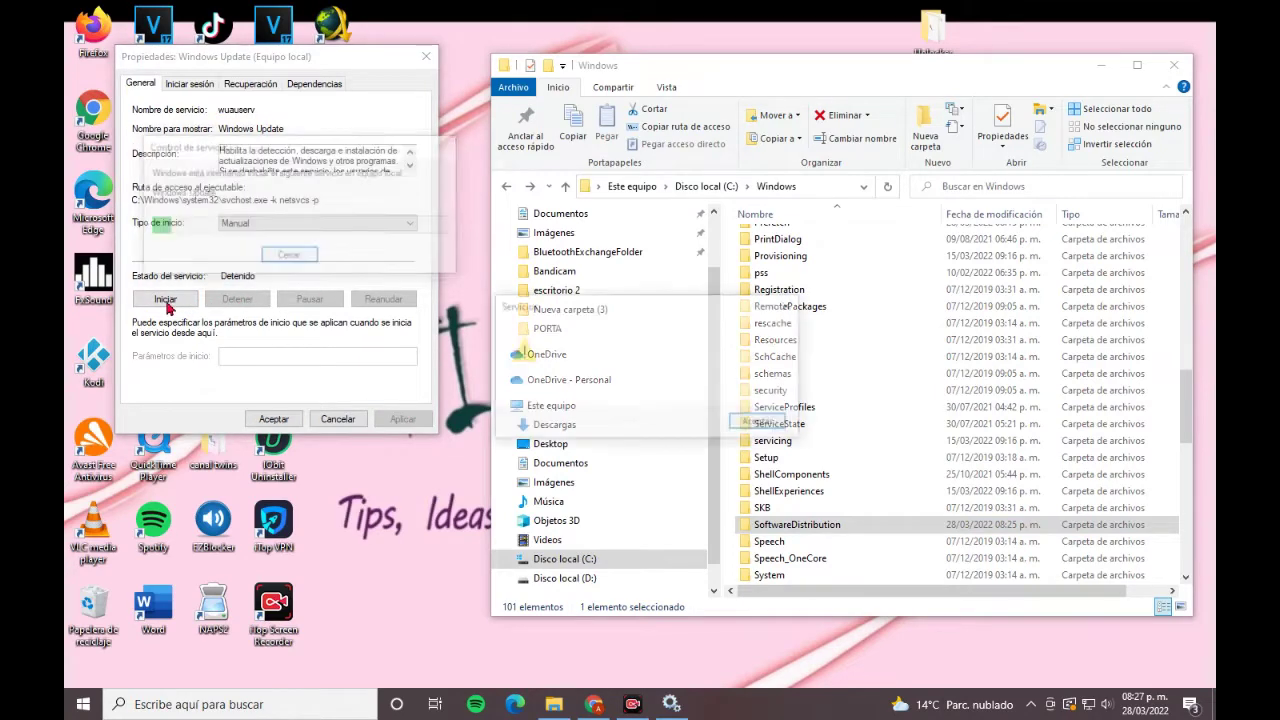
click(740, 425)
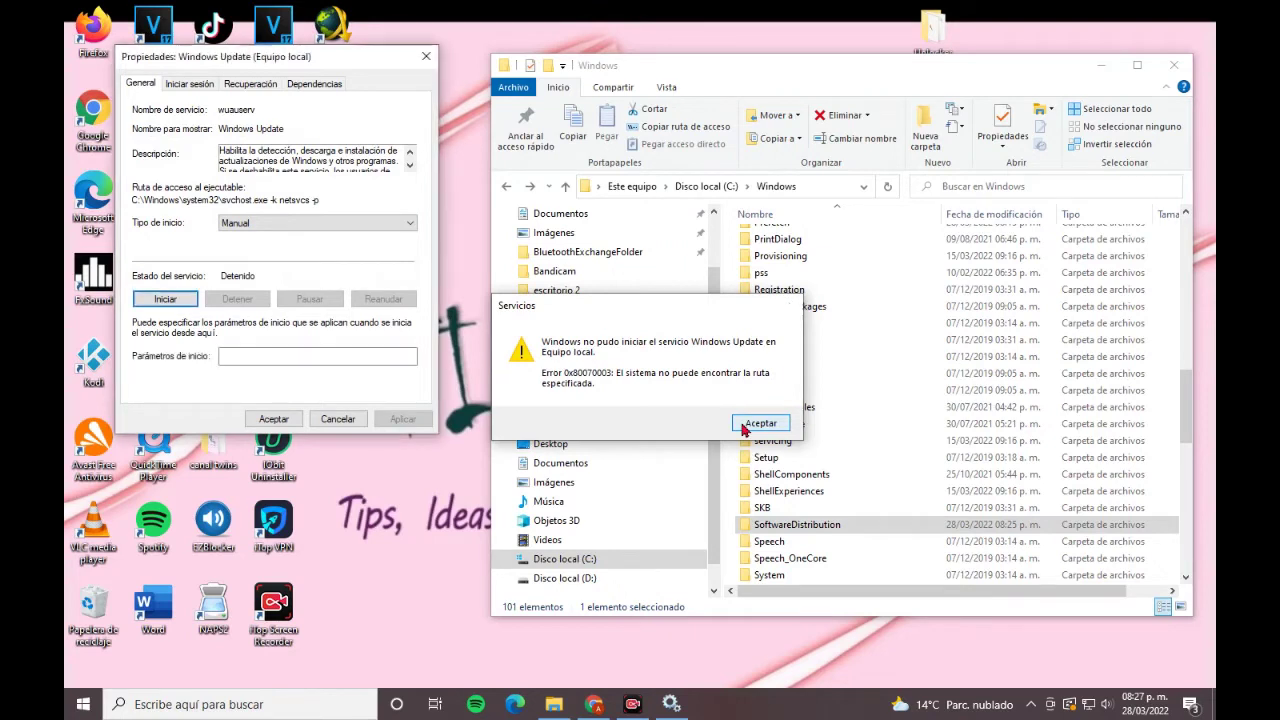
click(359, 231)
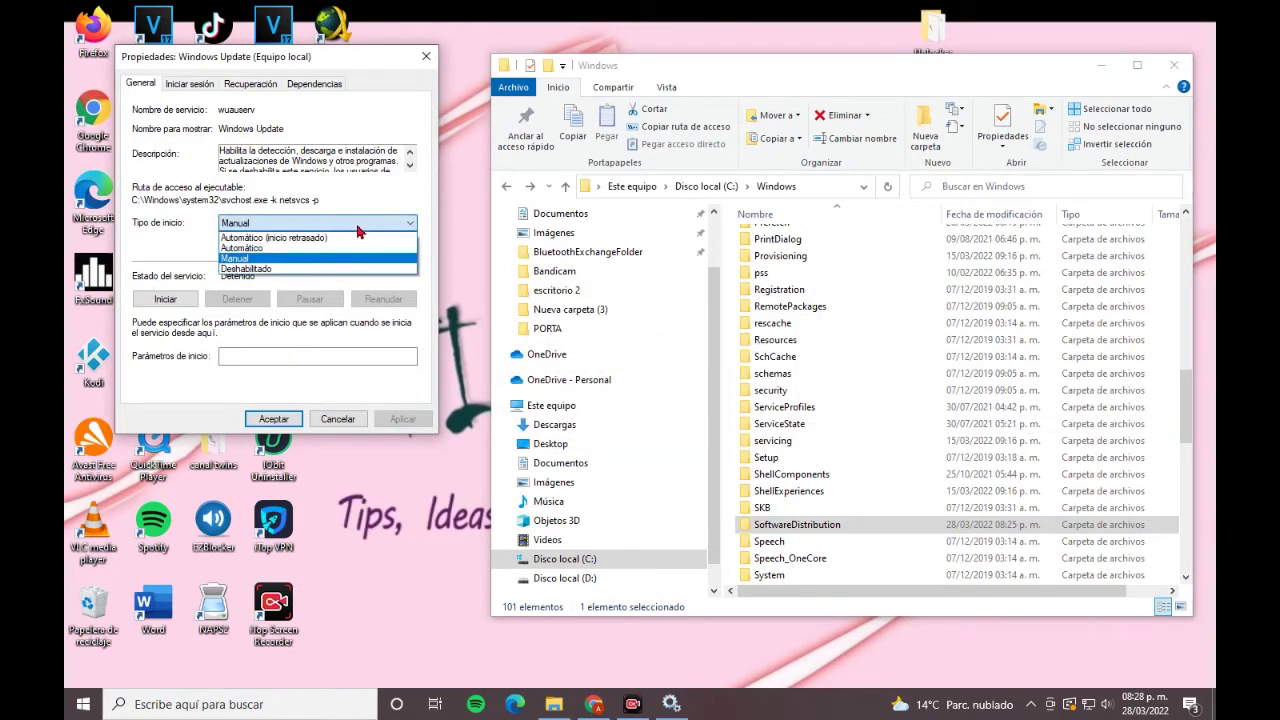
click(190, 240)
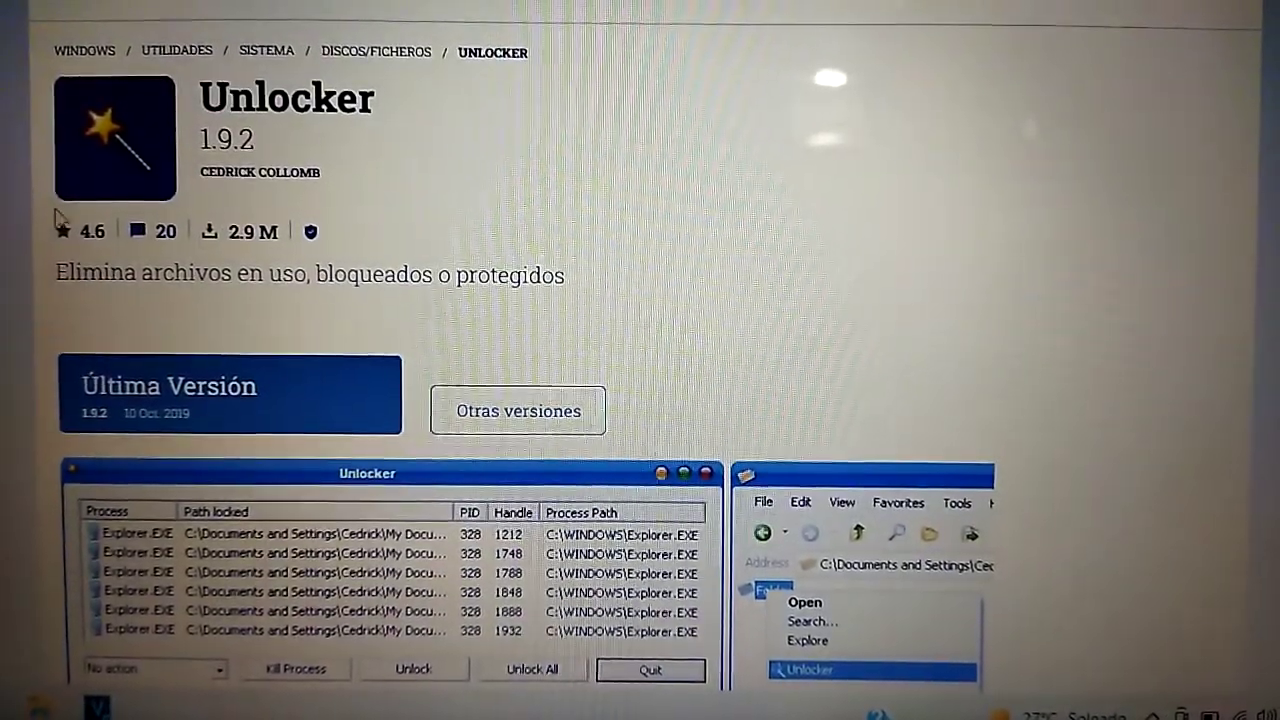
mouse_move(204, 98)
mouse_down()
mouse_move(400, 109)
mouse_move(204, 98)
mouse_up()
click(413, 127)
click(417, 129)
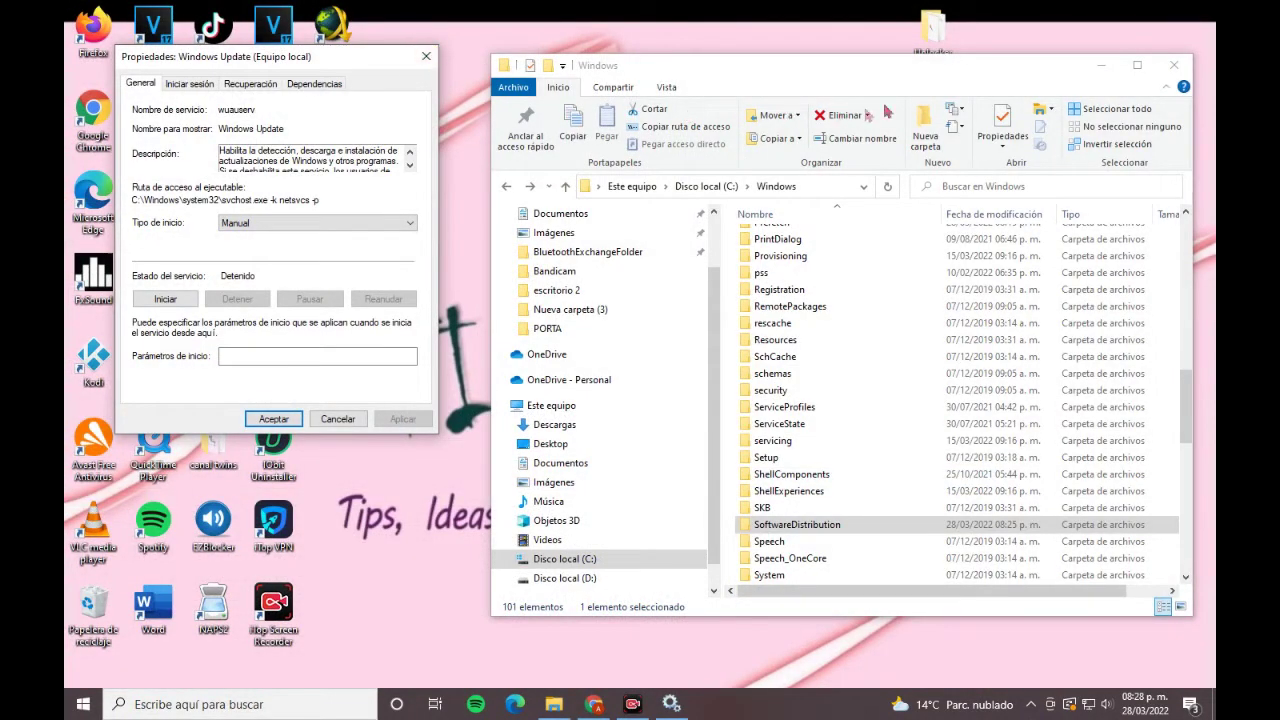
Minimize the Windows folder window, move the Unlocker Portable folder to a clear spot on the desktop and open it.
click(1104, 66)
drag(916, 32, 824, 133)
double_click(824, 133)
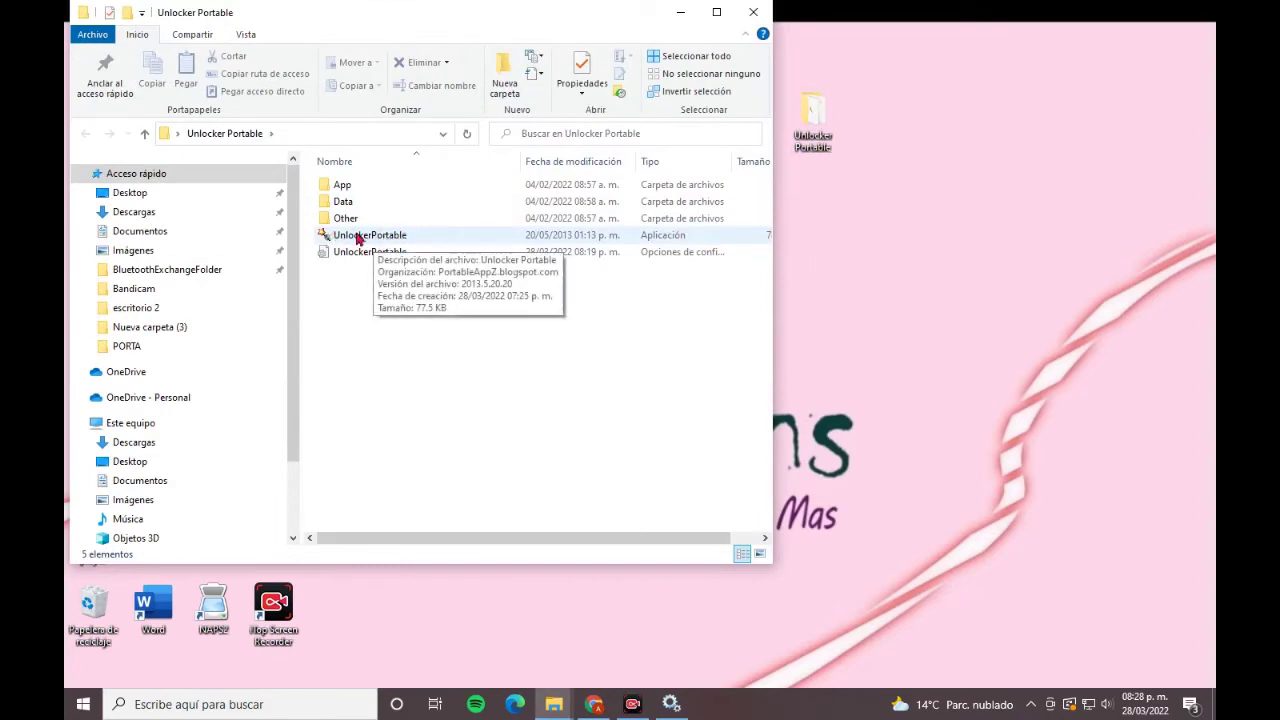
Run the UnlockerPortable application as administrator.
click(358, 238)
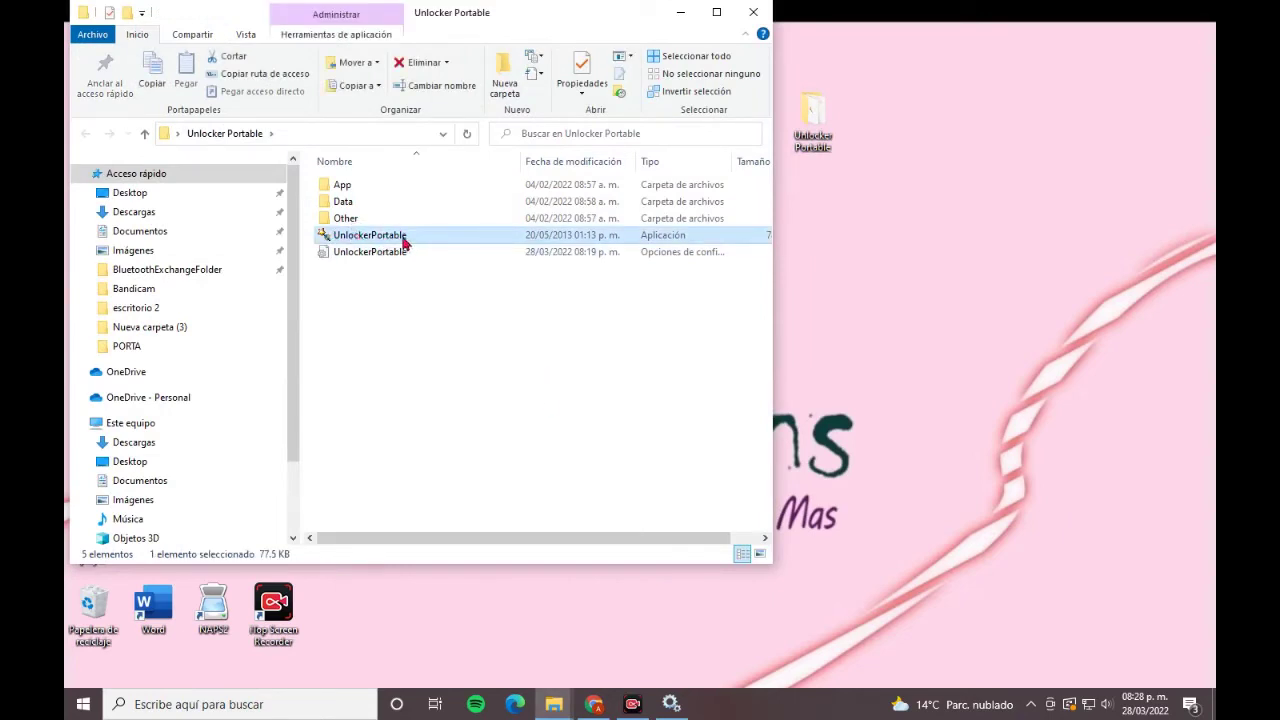
right_click(401, 236)
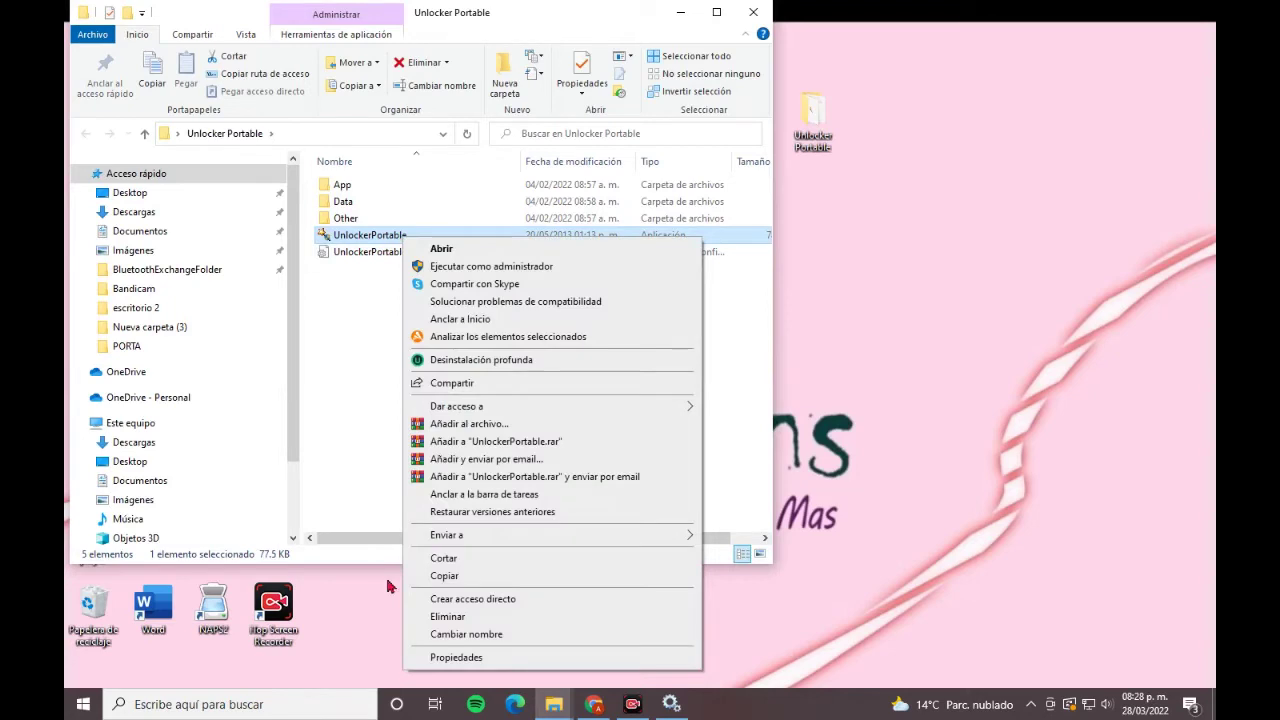
click(497, 268)
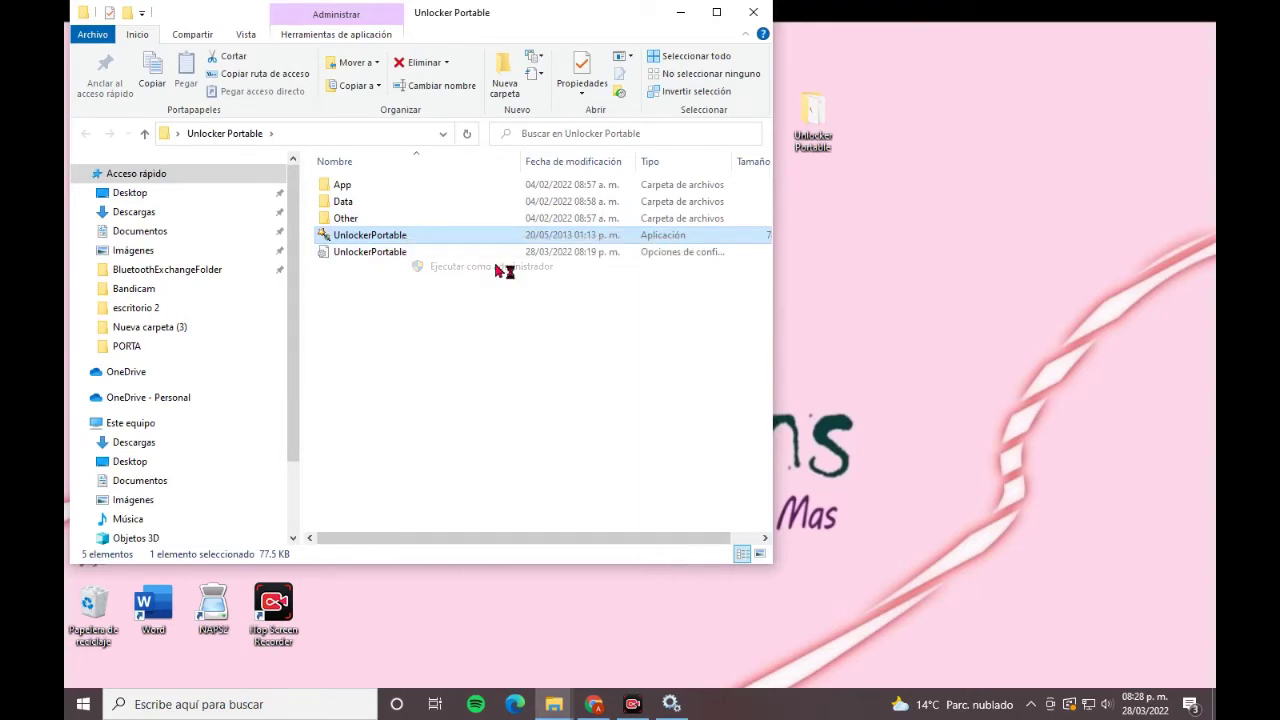
Bring the Windows folder window forward and place it beside Unlocker's file and folder browser.
drag(691, 238, 488, 135)
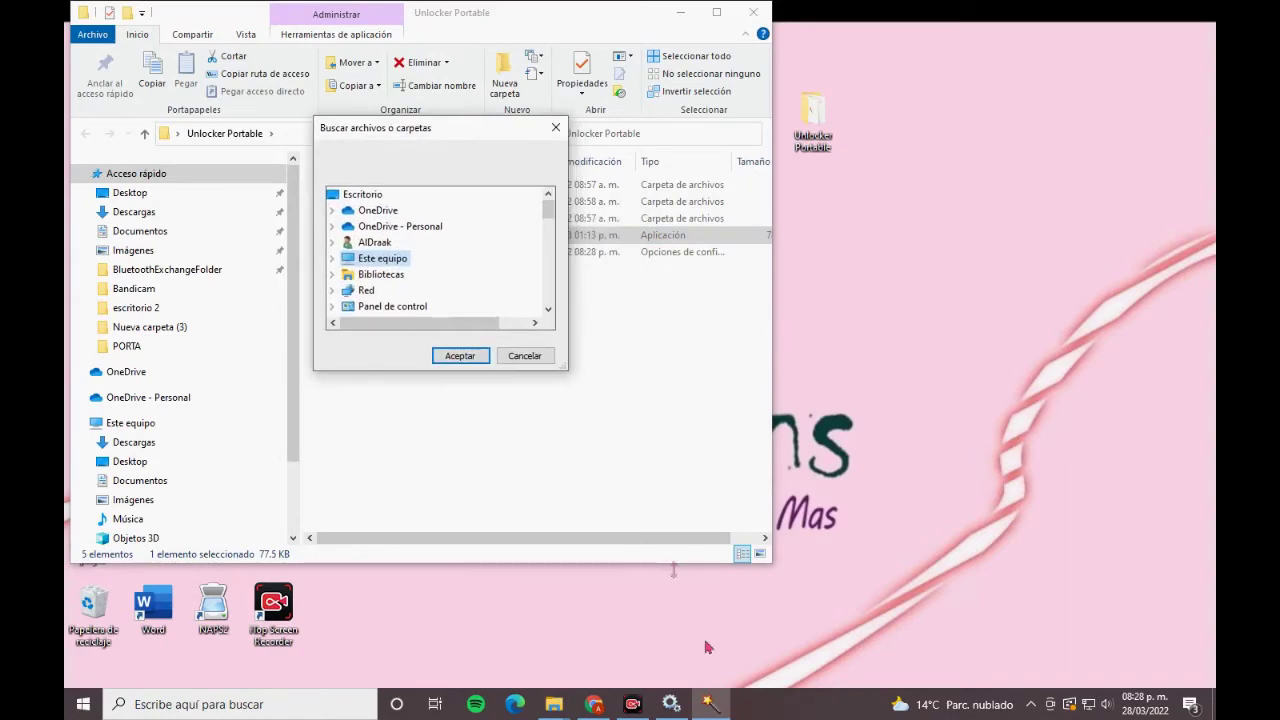
click(566, 708)
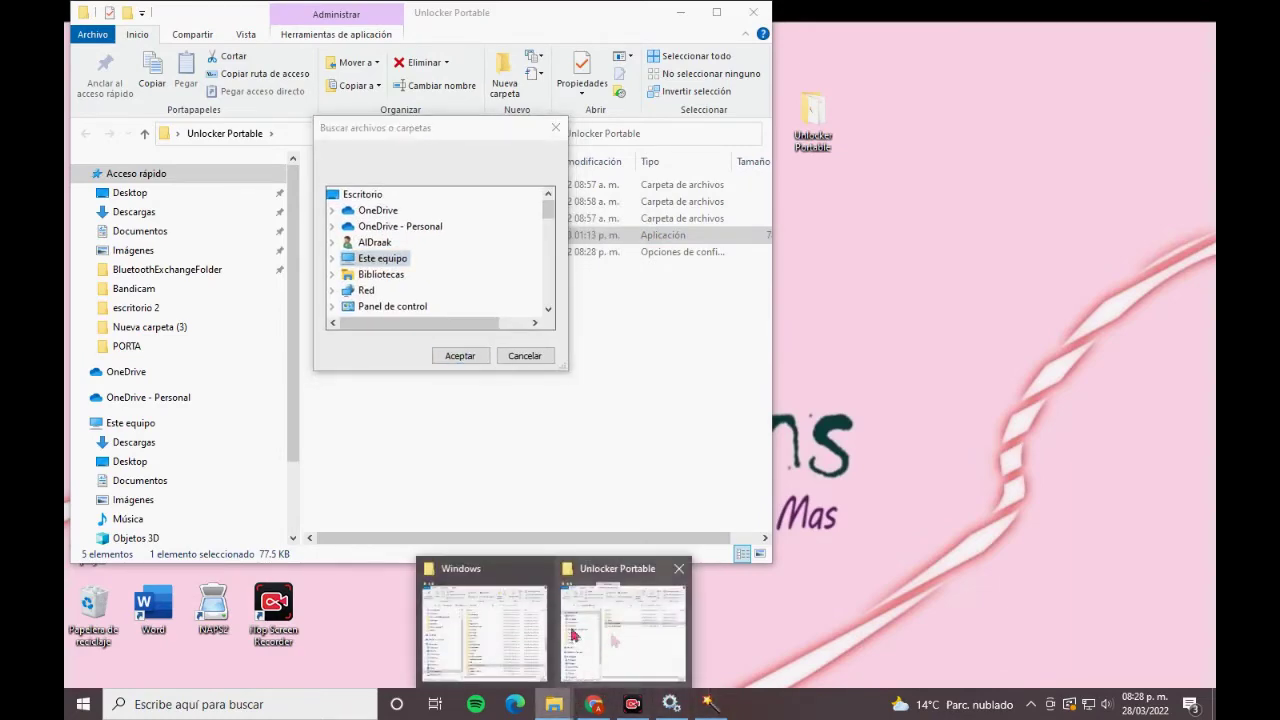
click(485, 630)
drag(812, 77, 904, 24)
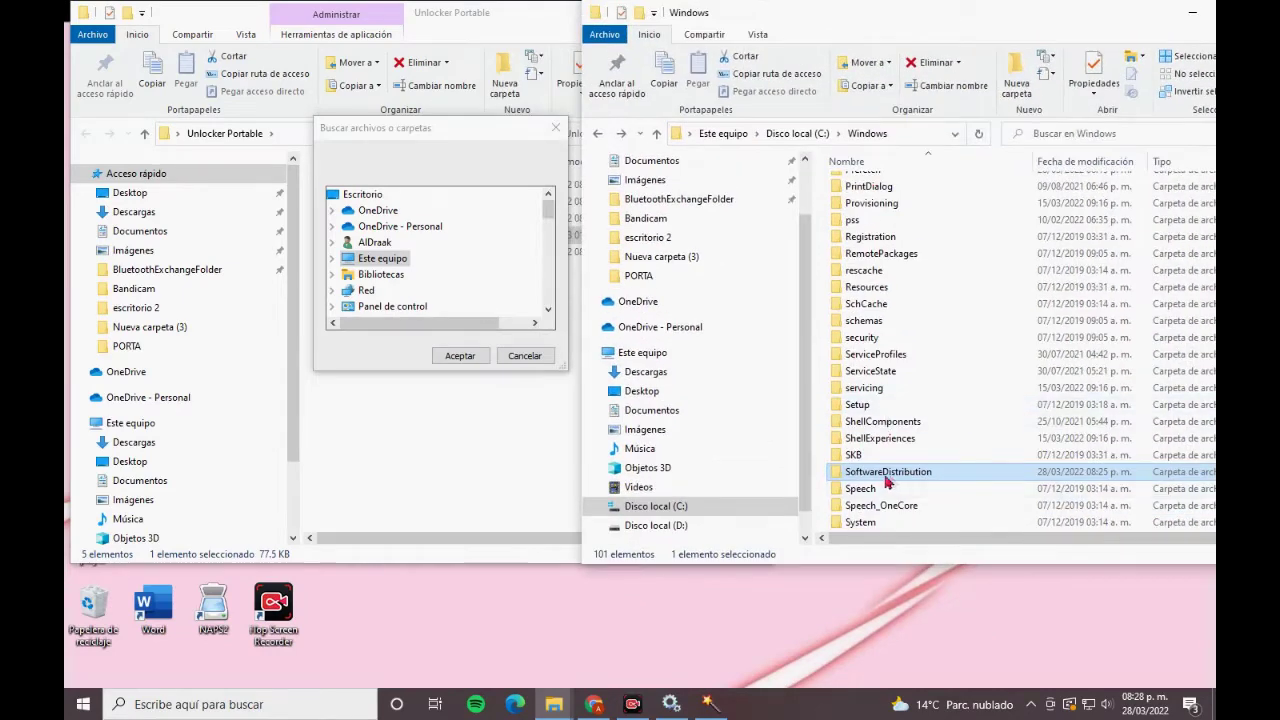
Choose the SoftwareDistribution folder inside Windows on Disco local (C:) as Unlocker's target and accept the selection.
click(340, 258)
click(332, 258)
scroll(453, 248, down, 2)
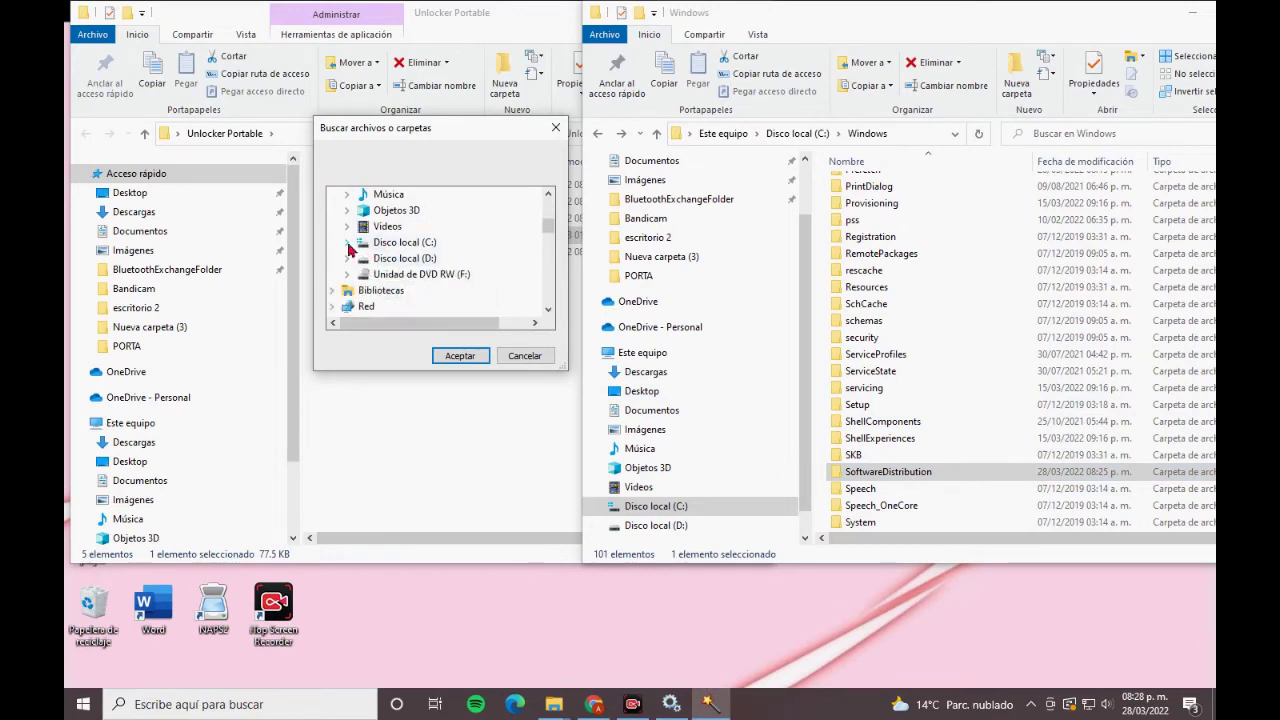
click(348, 243)
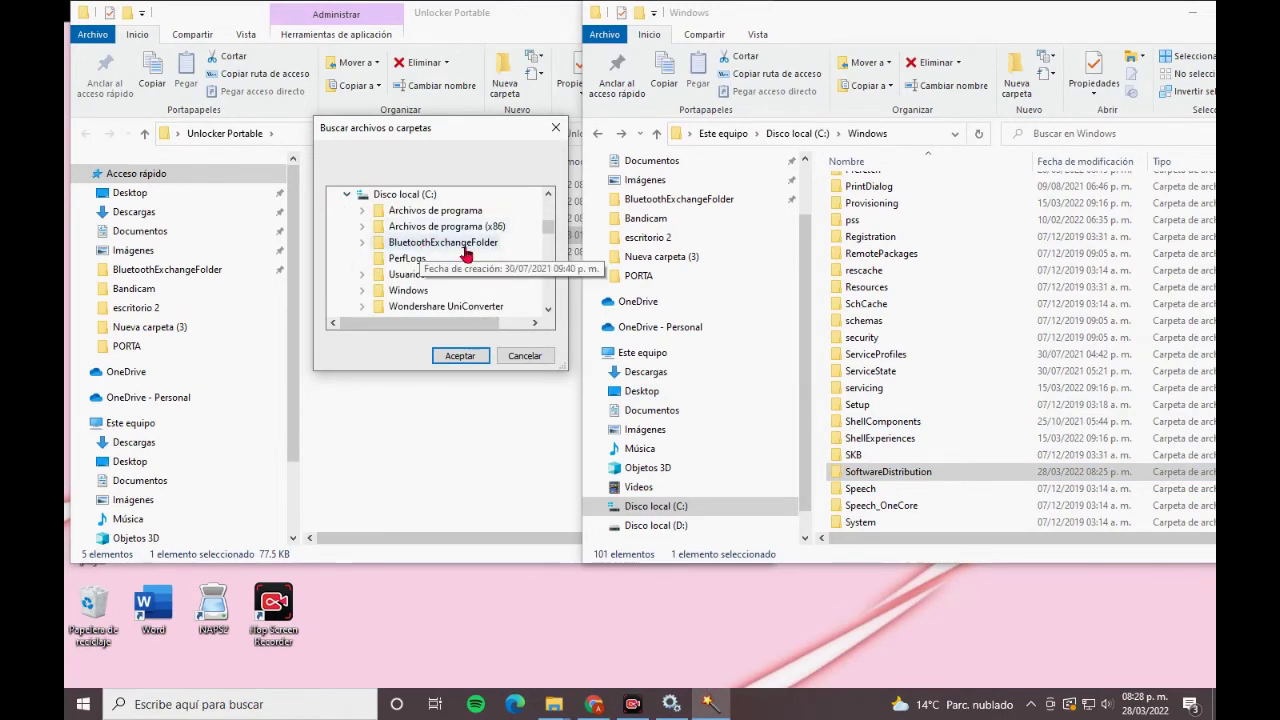
click(362, 290)
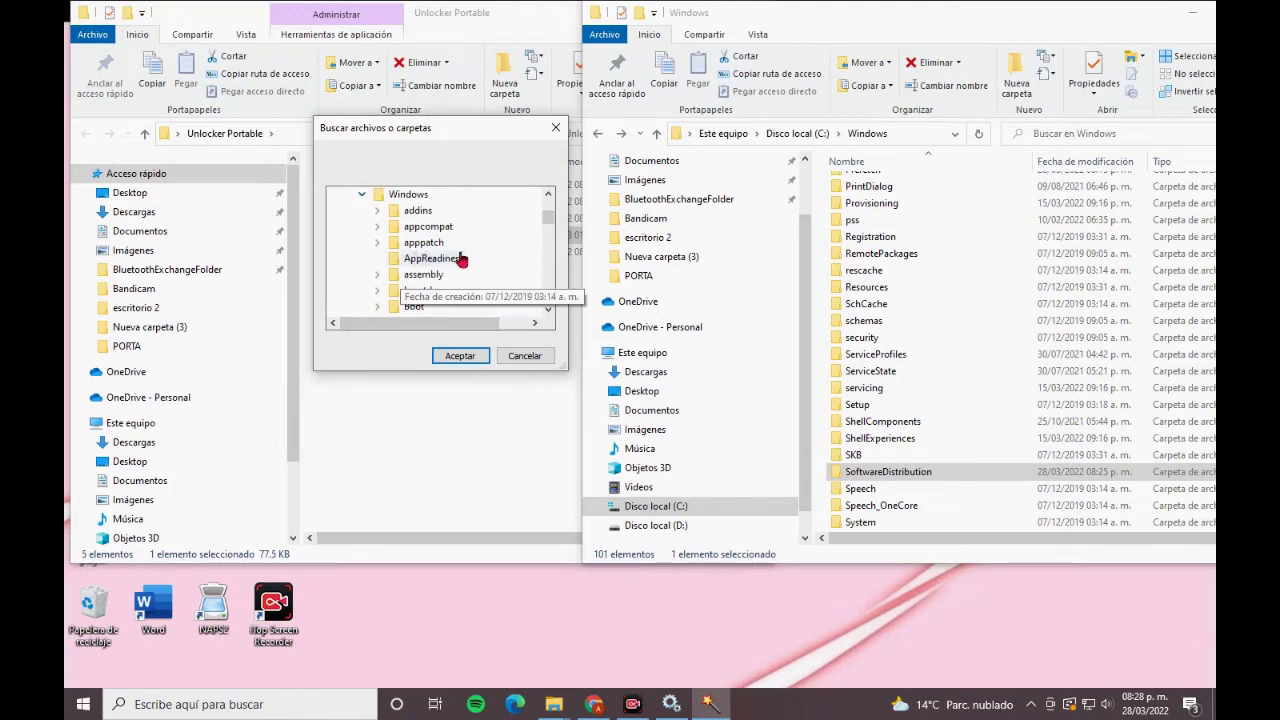
scroll(462, 260, down, 14)
scroll(462, 260, down, 4)
scroll(462, 260, down, 4)
scroll(462, 260, up, 2)
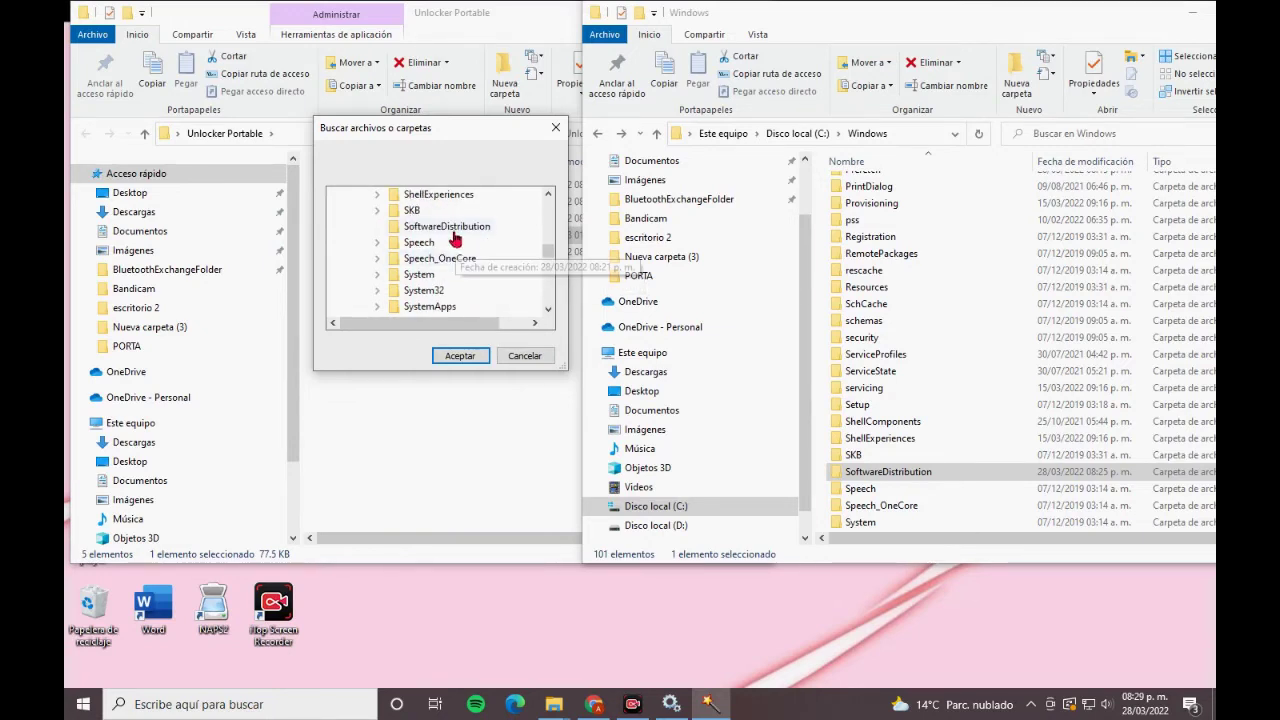
click(453, 233)
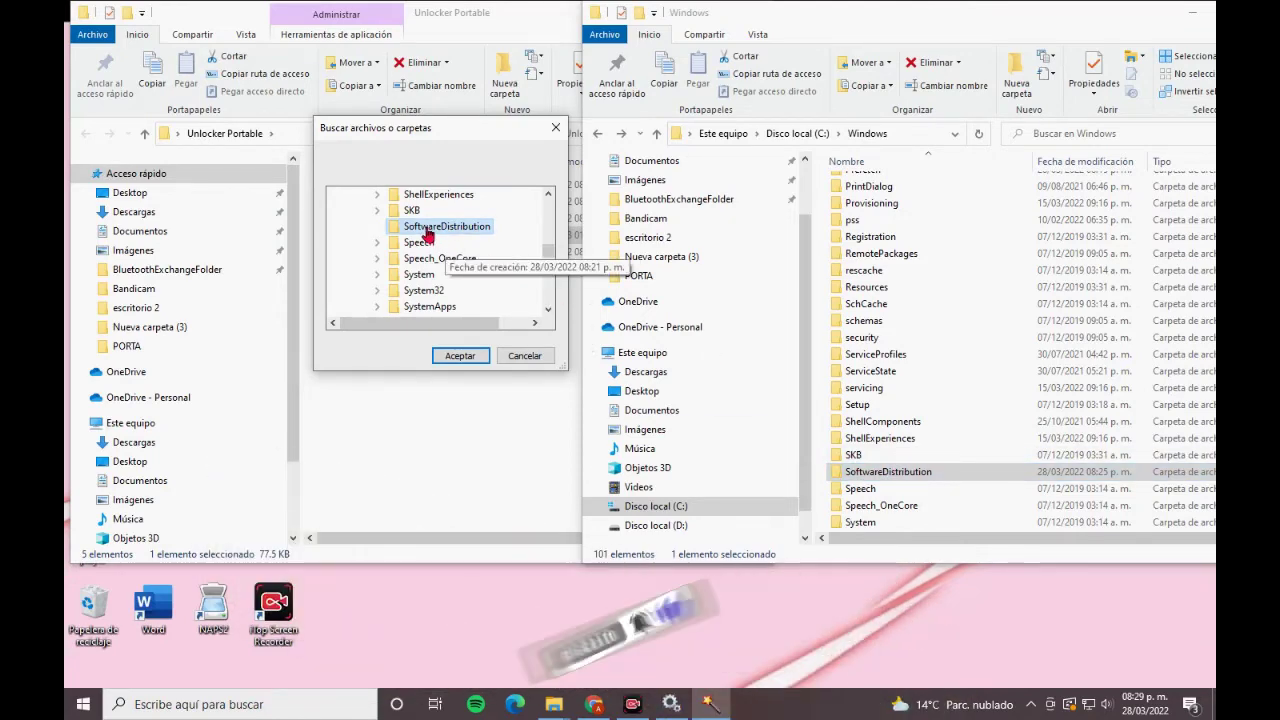
click(459, 357)
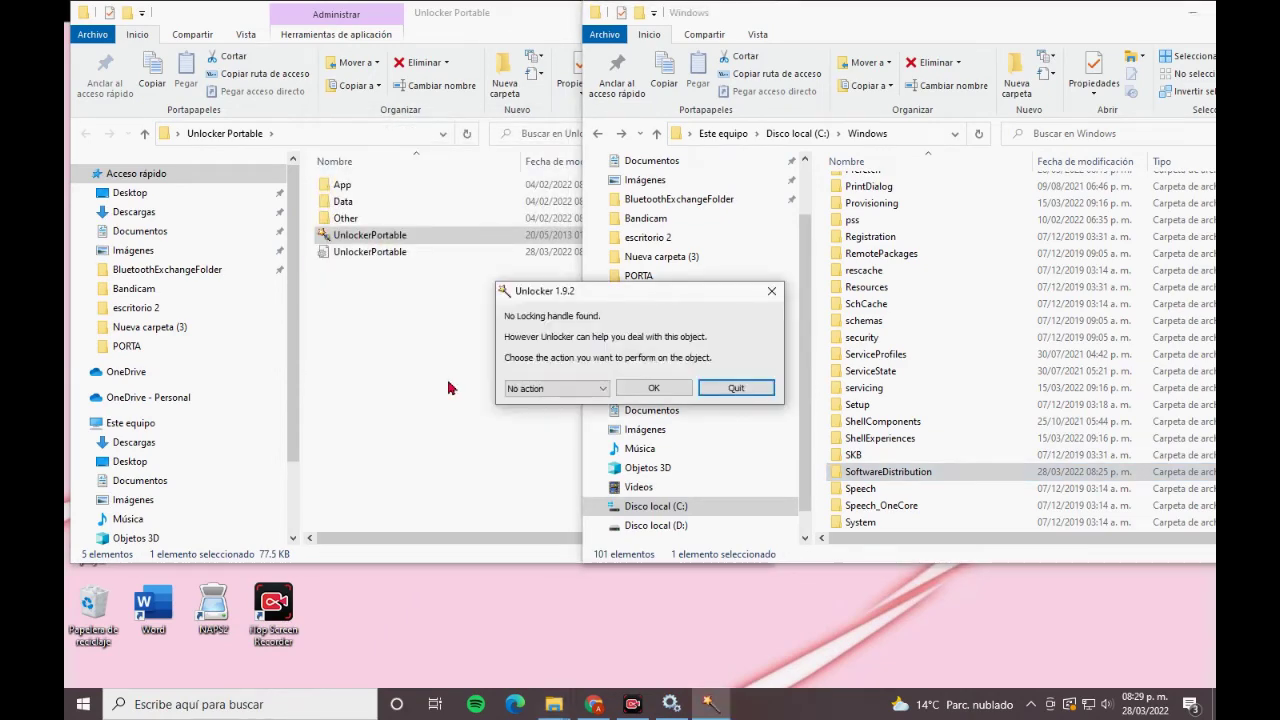
Delete the SoftwareDistribution folder with Unlocker's Delete action and dismiss the confirmation.
click(592, 393)
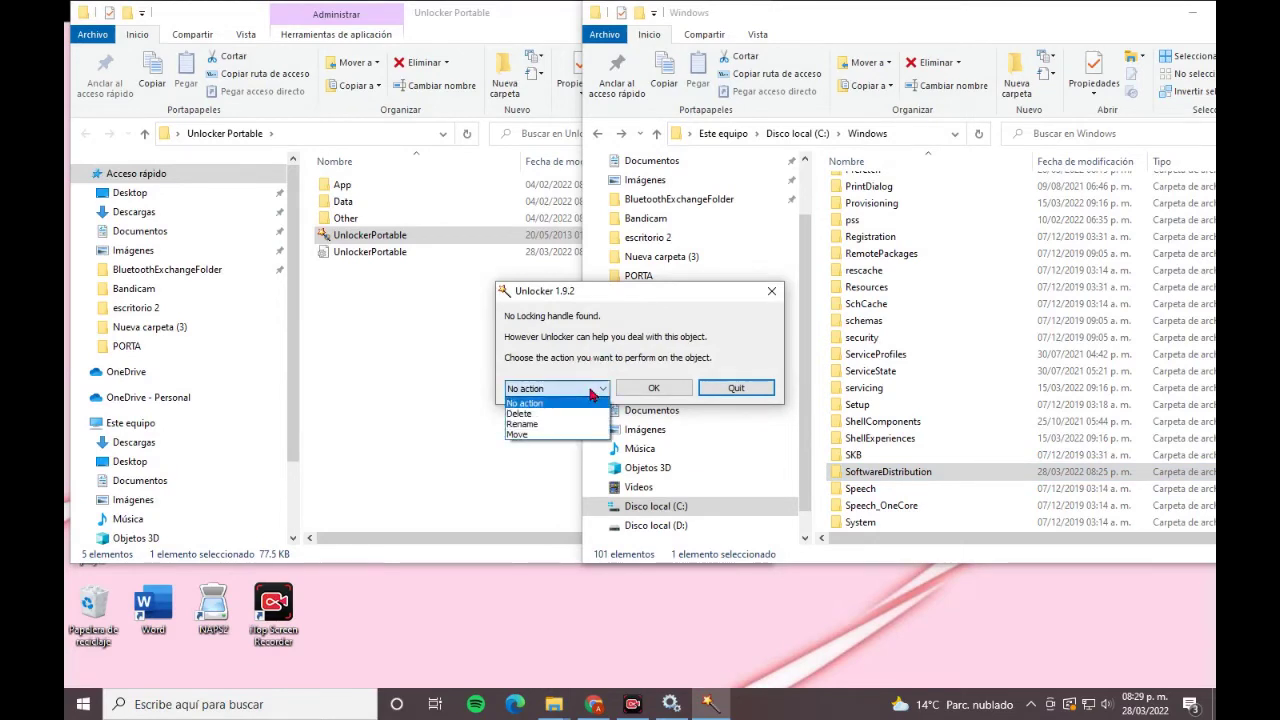
click(535, 416)
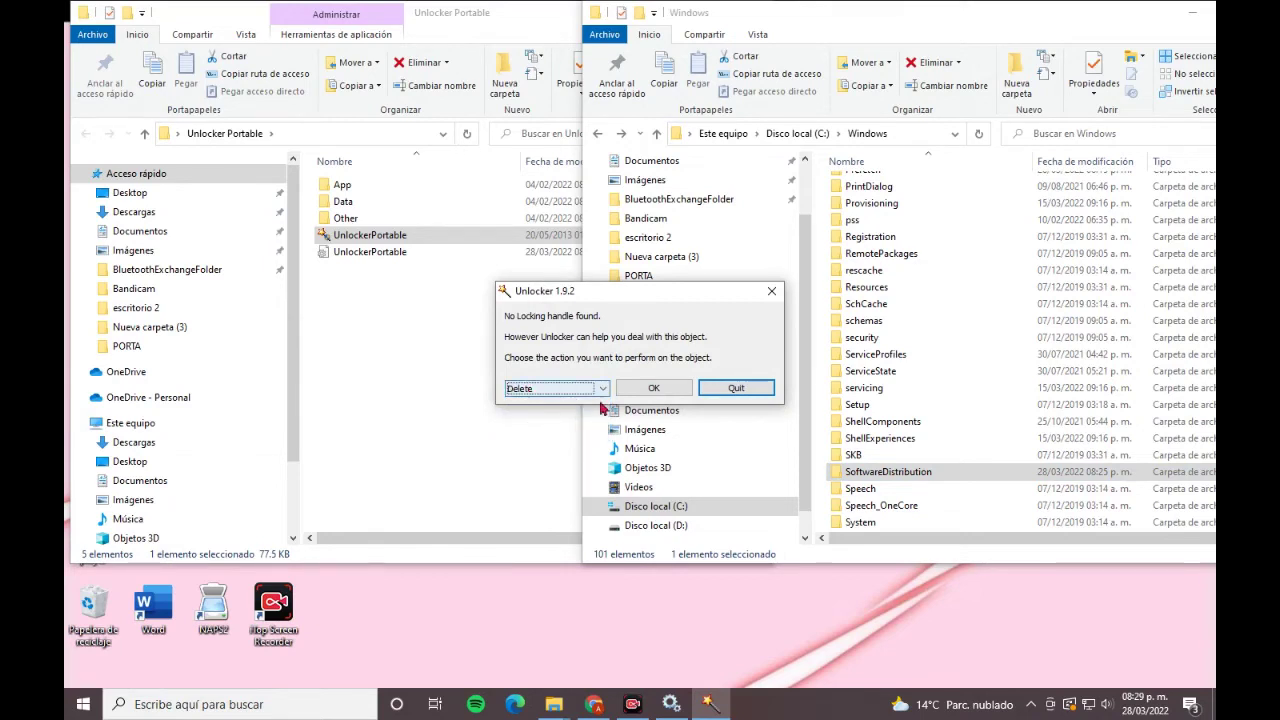
click(645, 393)
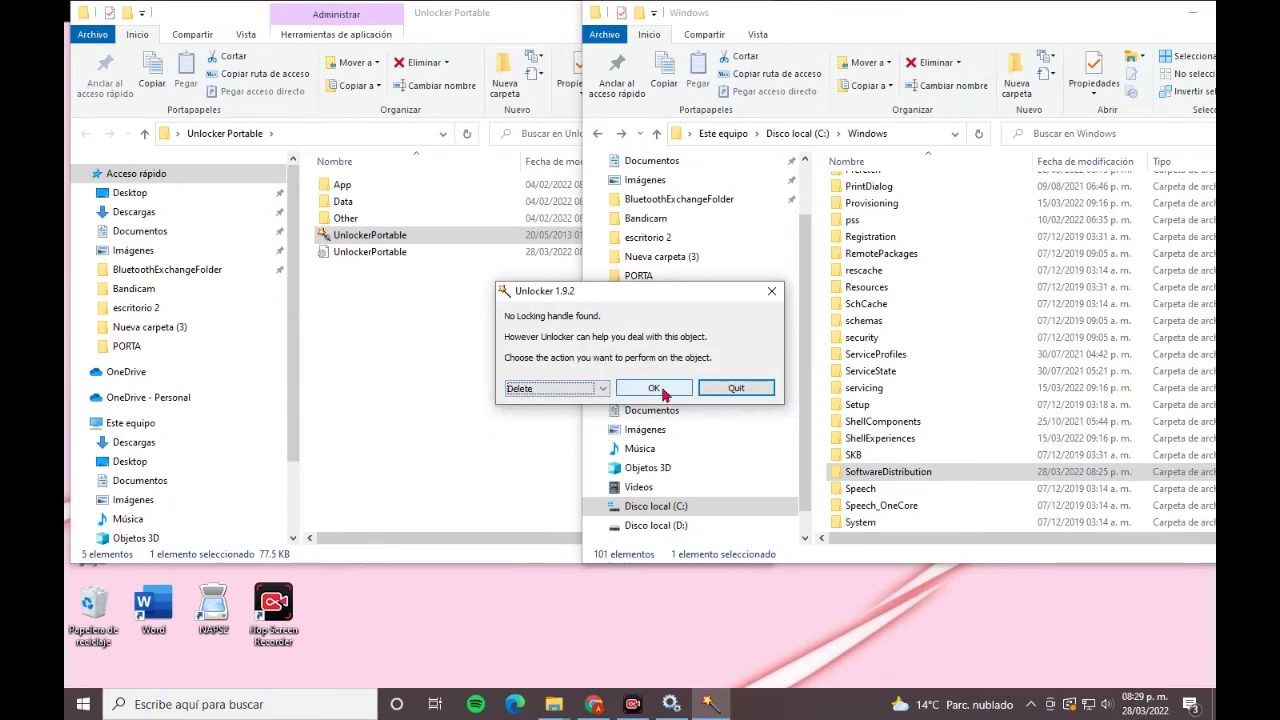
click(663, 393)
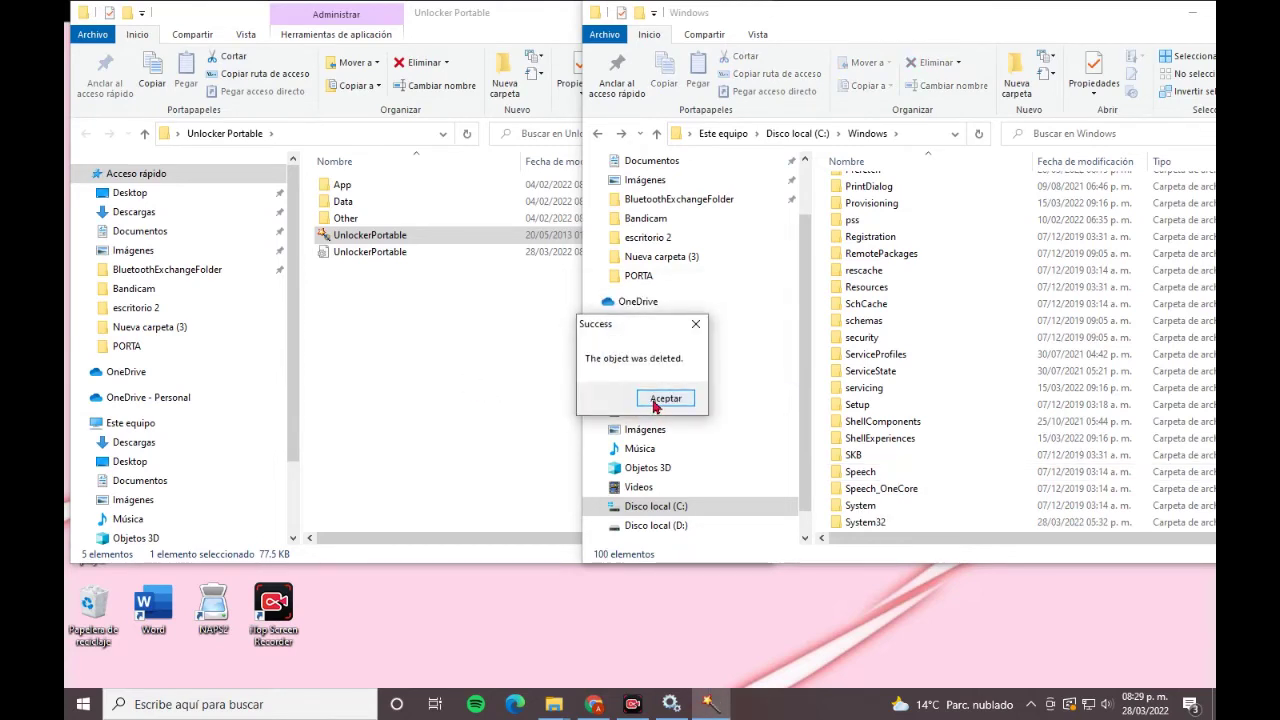
click(656, 401)
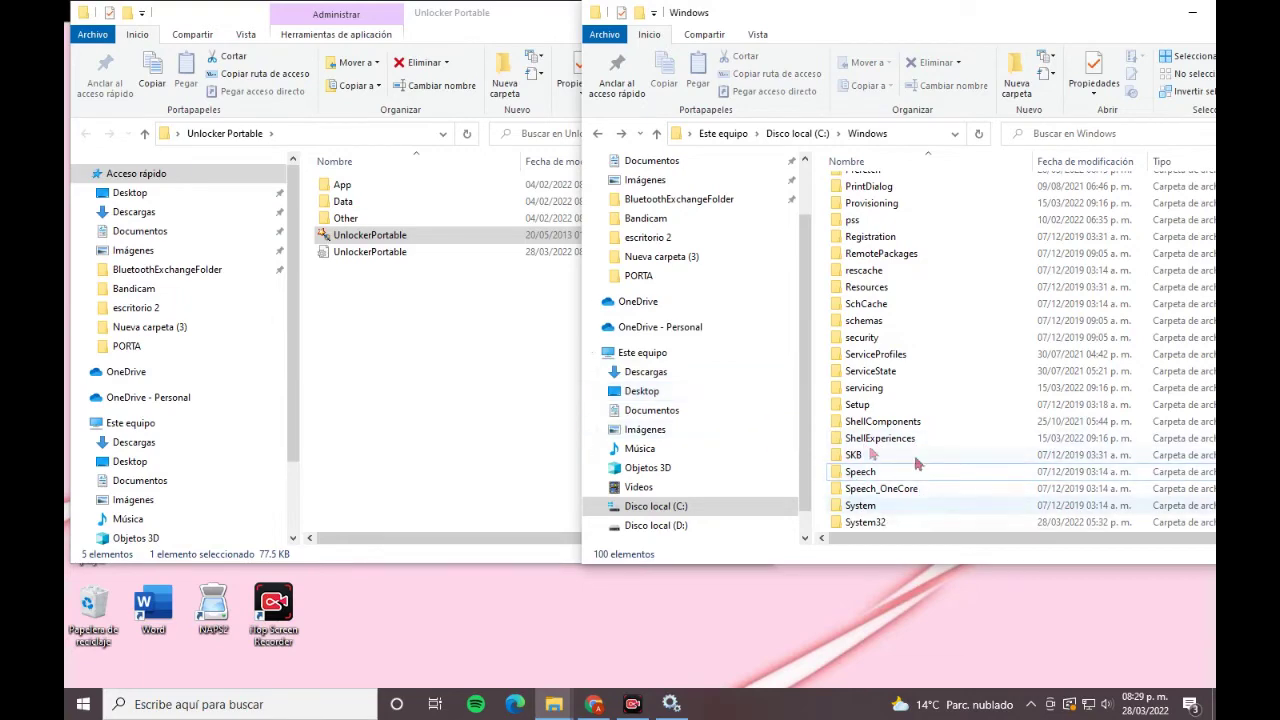
Minimize the Services and Unlocker Portable windows to uncover the Windows Update properties dialog.
click(518, 467)
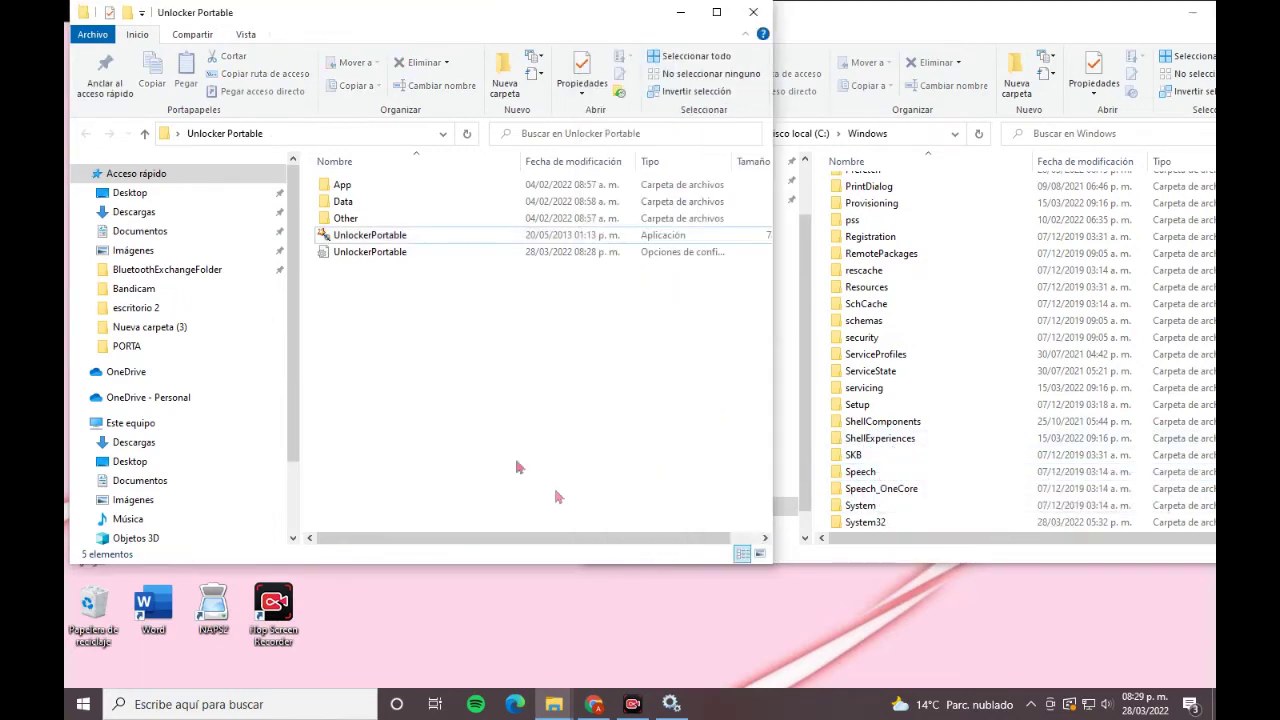
click(671, 704)
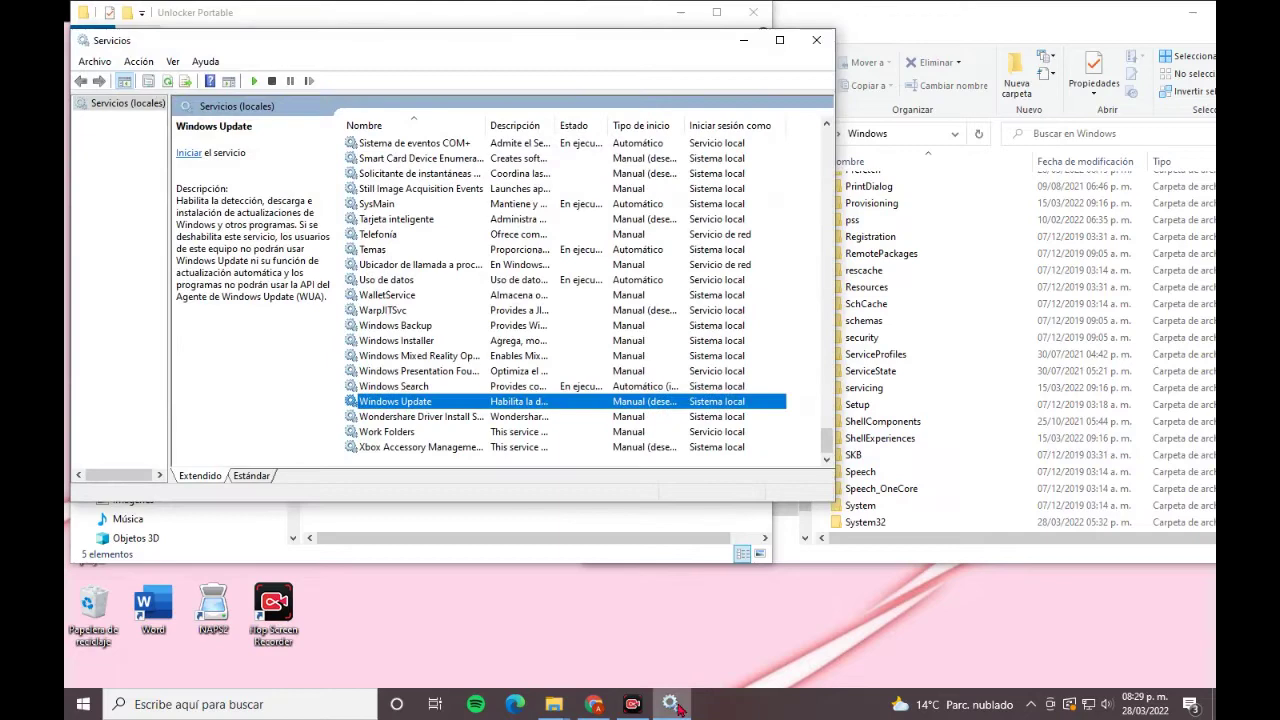
click(671, 704)
click(680, 12)
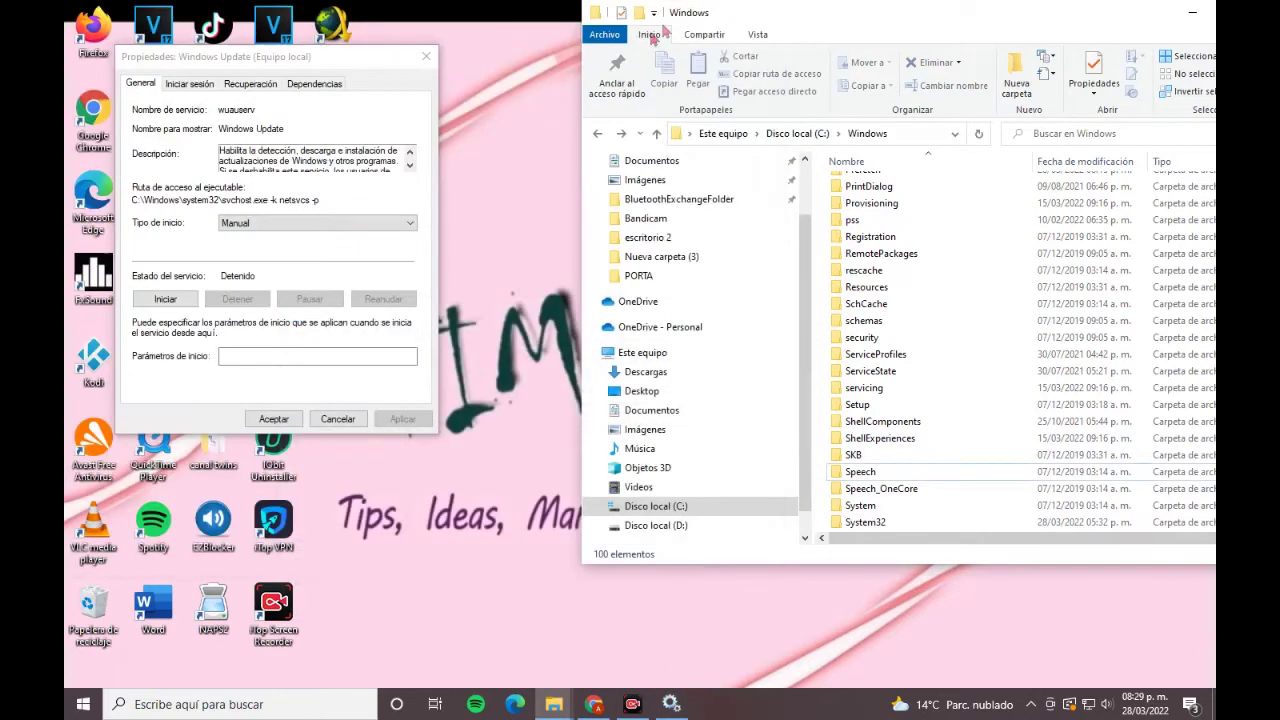
Set the Windows Update service's startup type to Automático, start the service and apply the change.
click(376, 55)
click(303, 222)
click(255, 256)
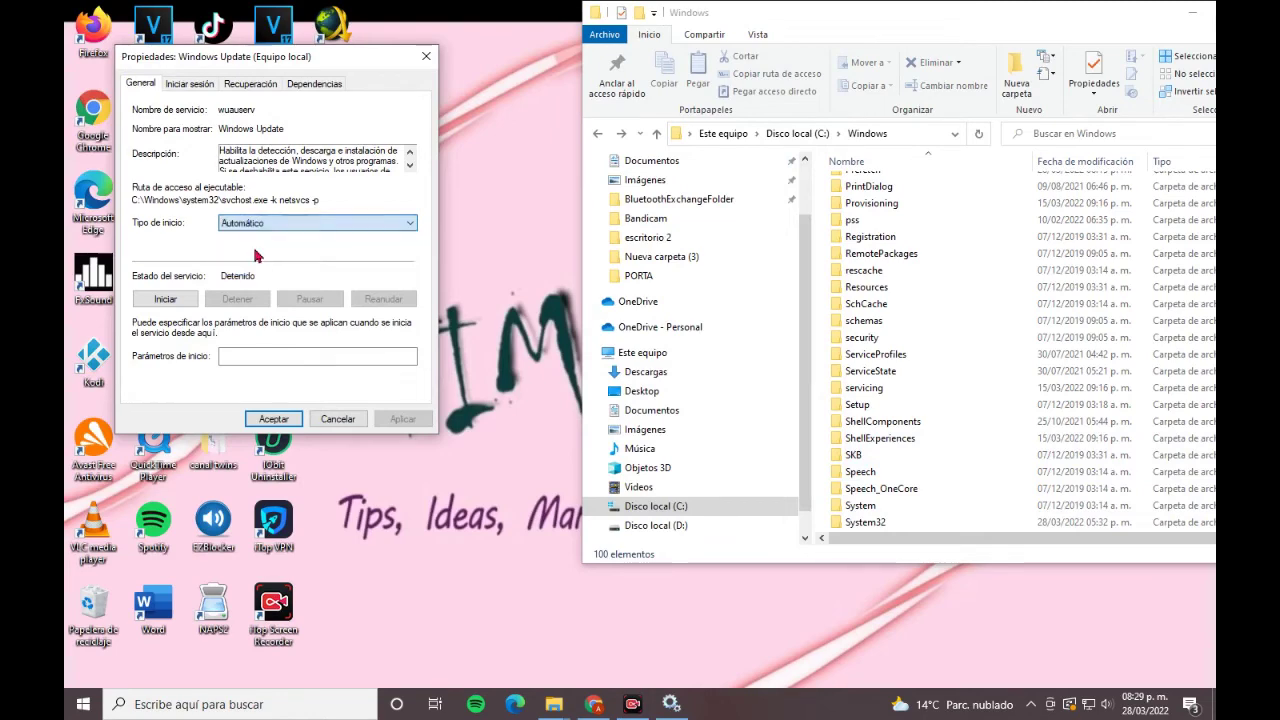
click(166, 301)
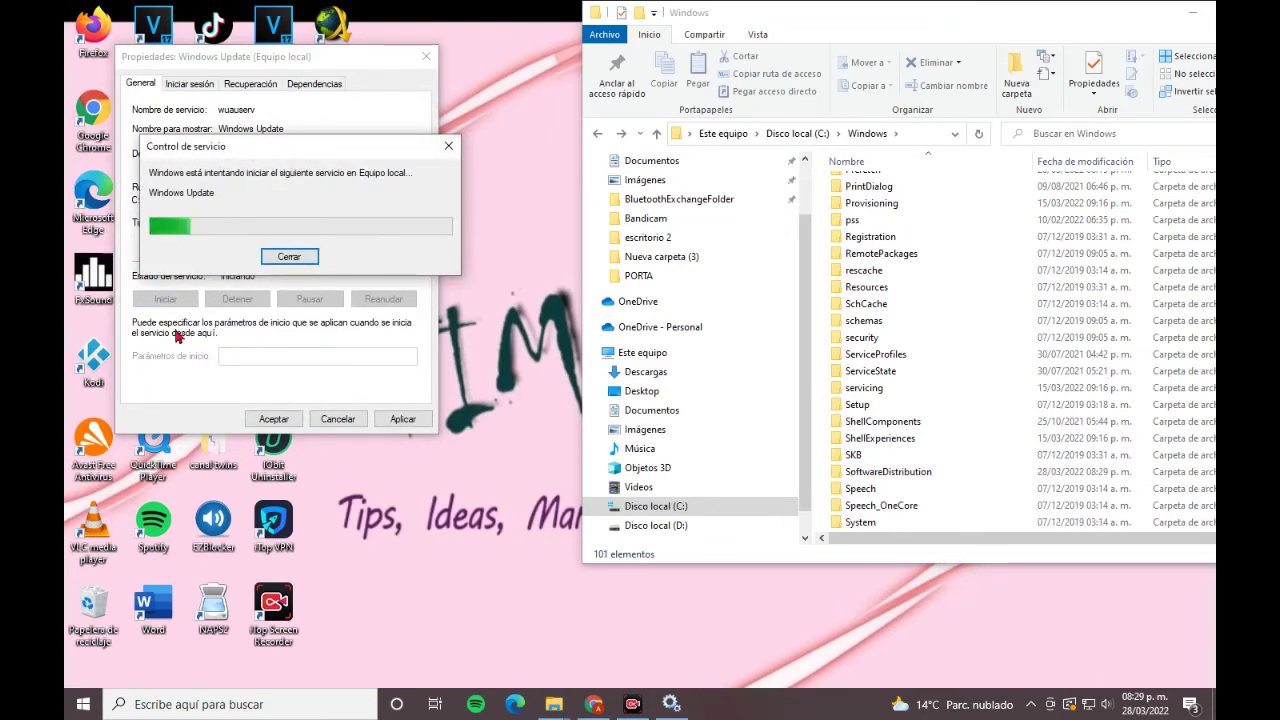
click(922, 473)
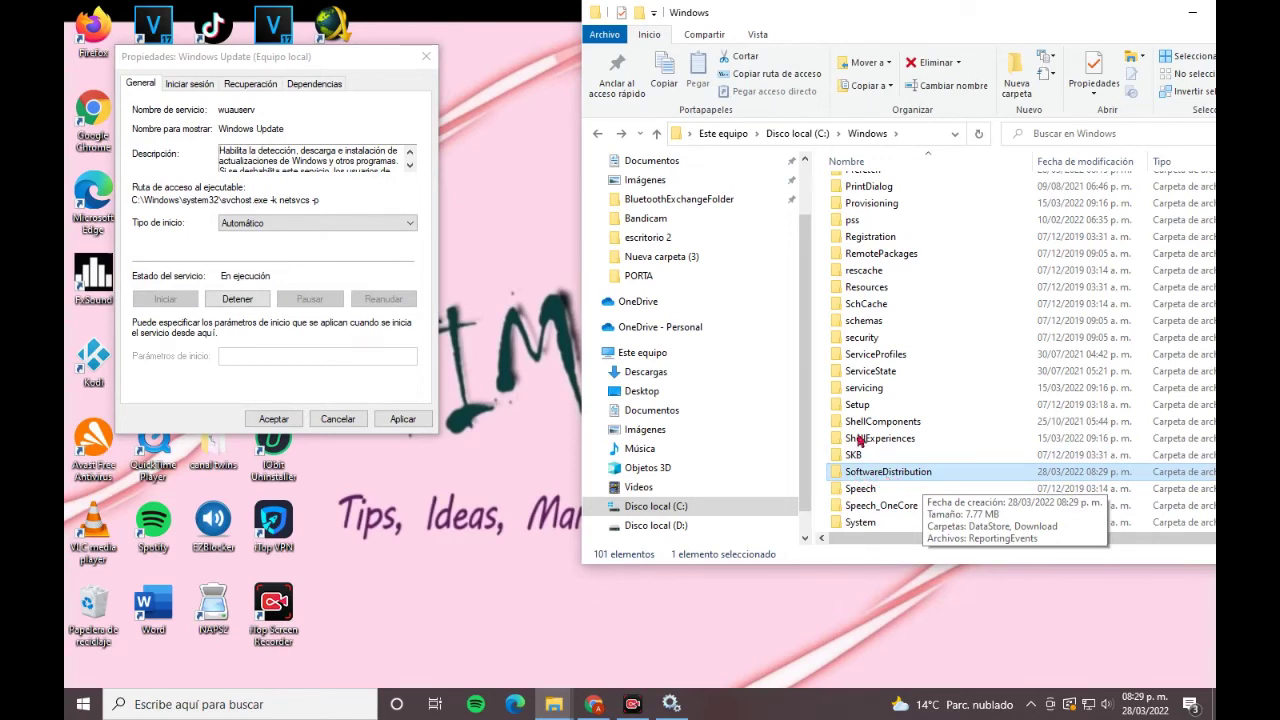
click(416, 419)
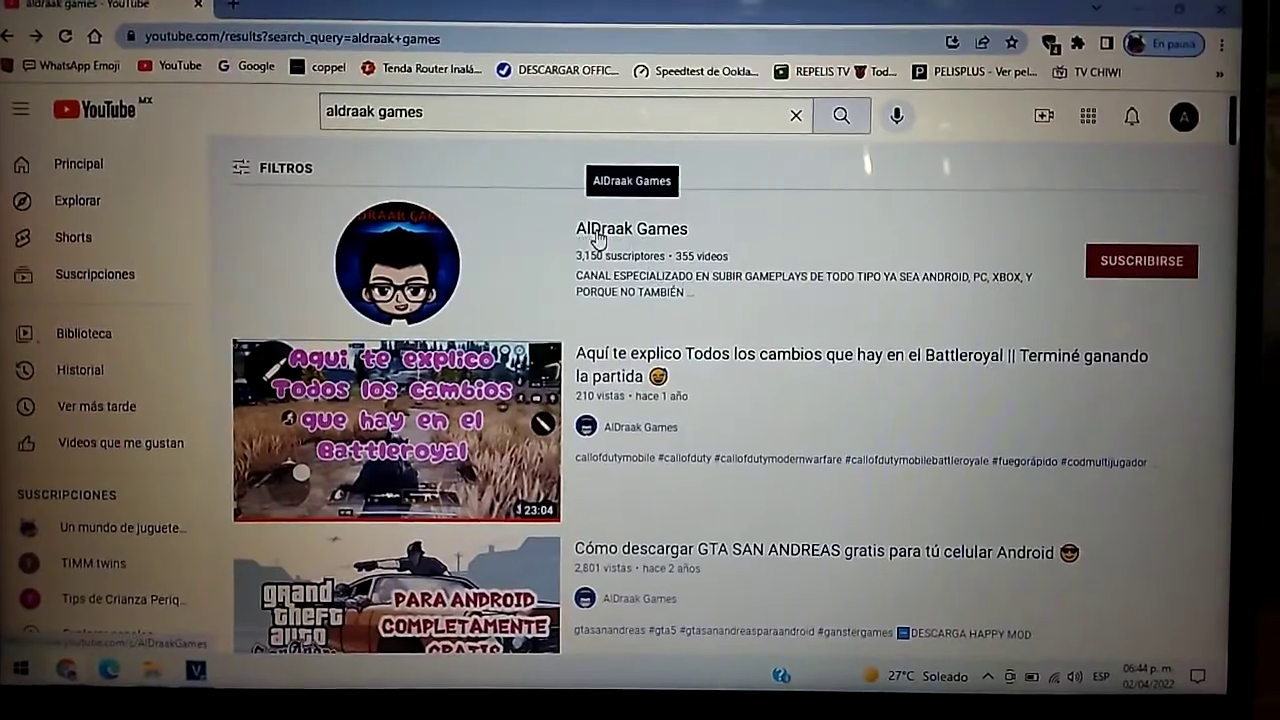
Open the AlDraak Games YouTube channel, subscribe to it and turn on all notifications.
click(700, 226)
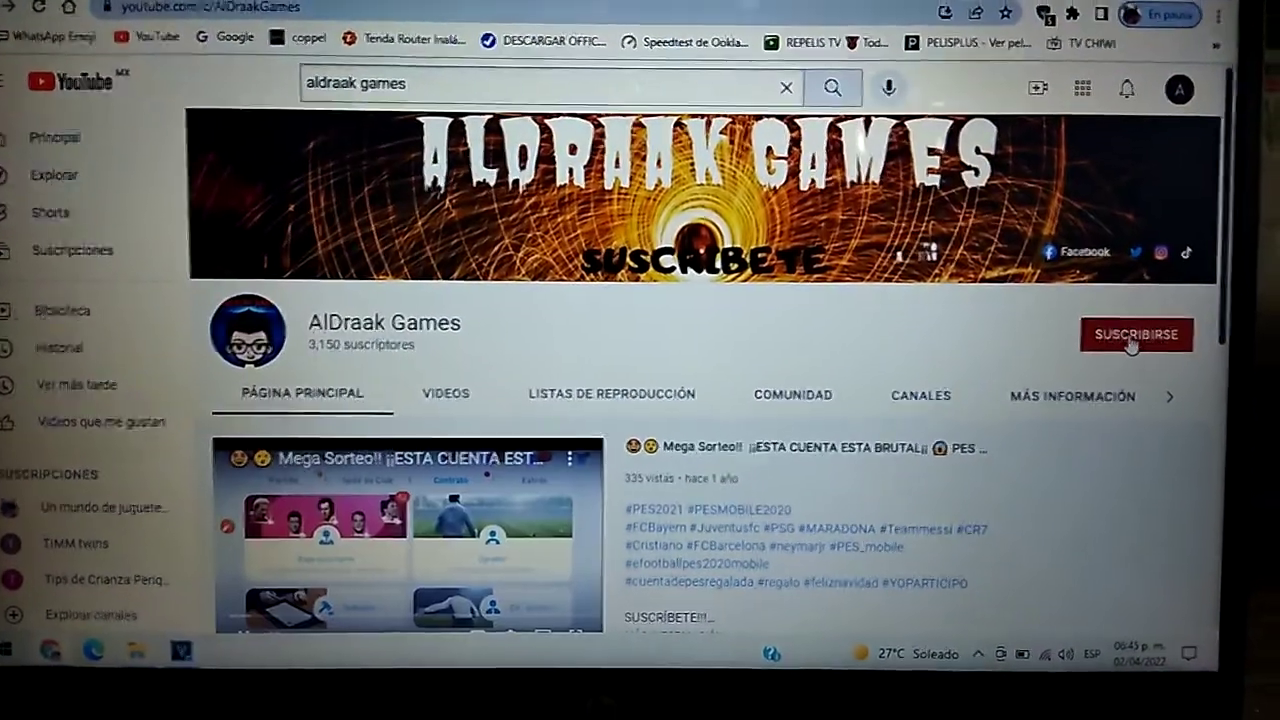
click(1133, 336)
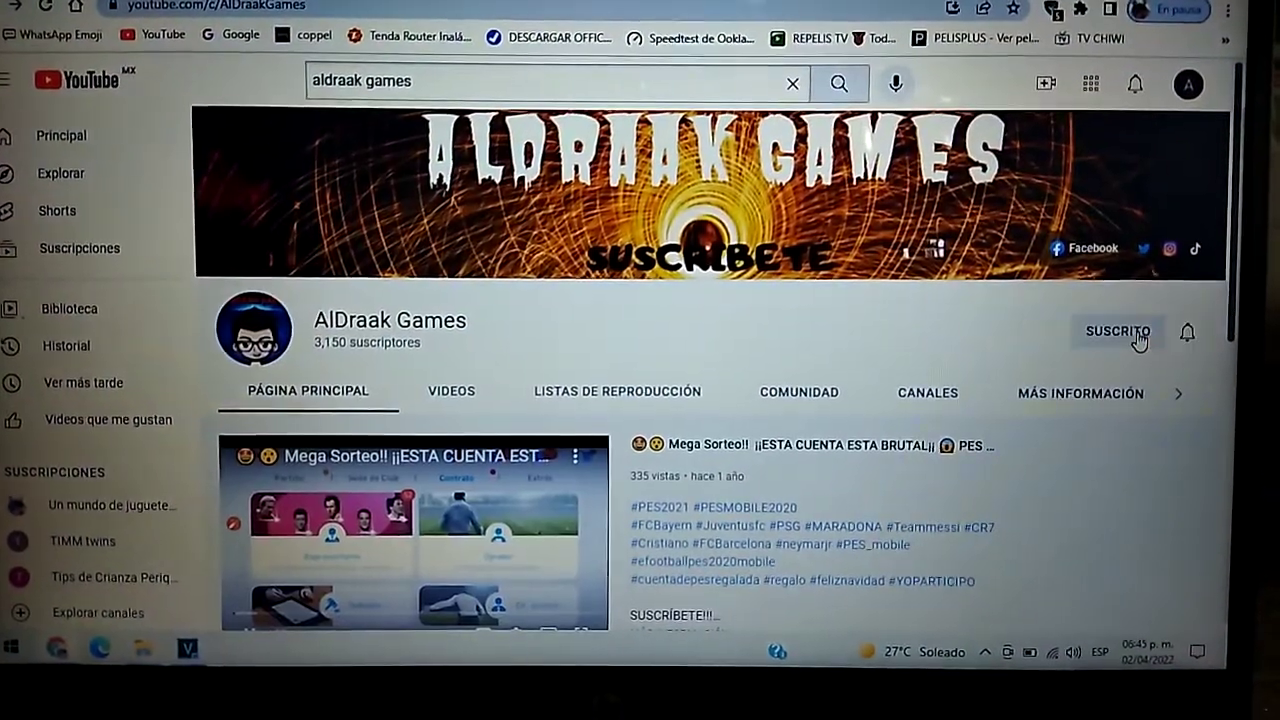
click(1183, 331)
click(1136, 398)
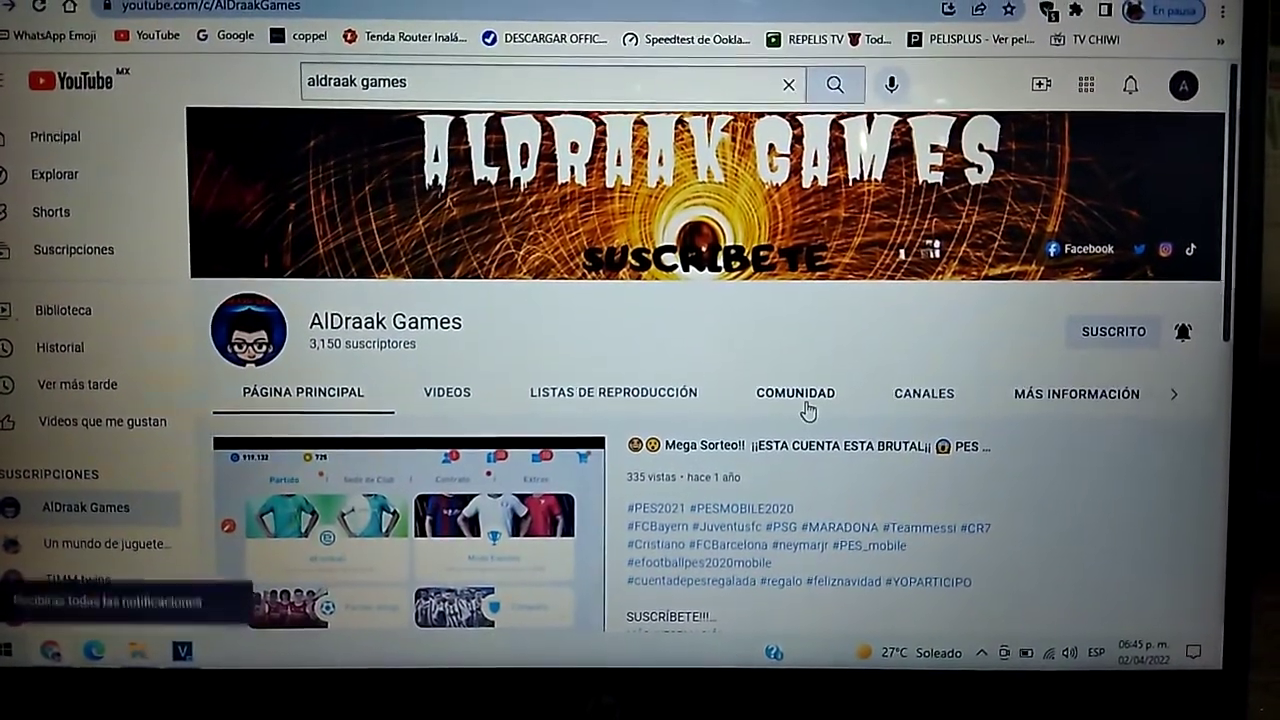
scroll(806, 408, down, 6)
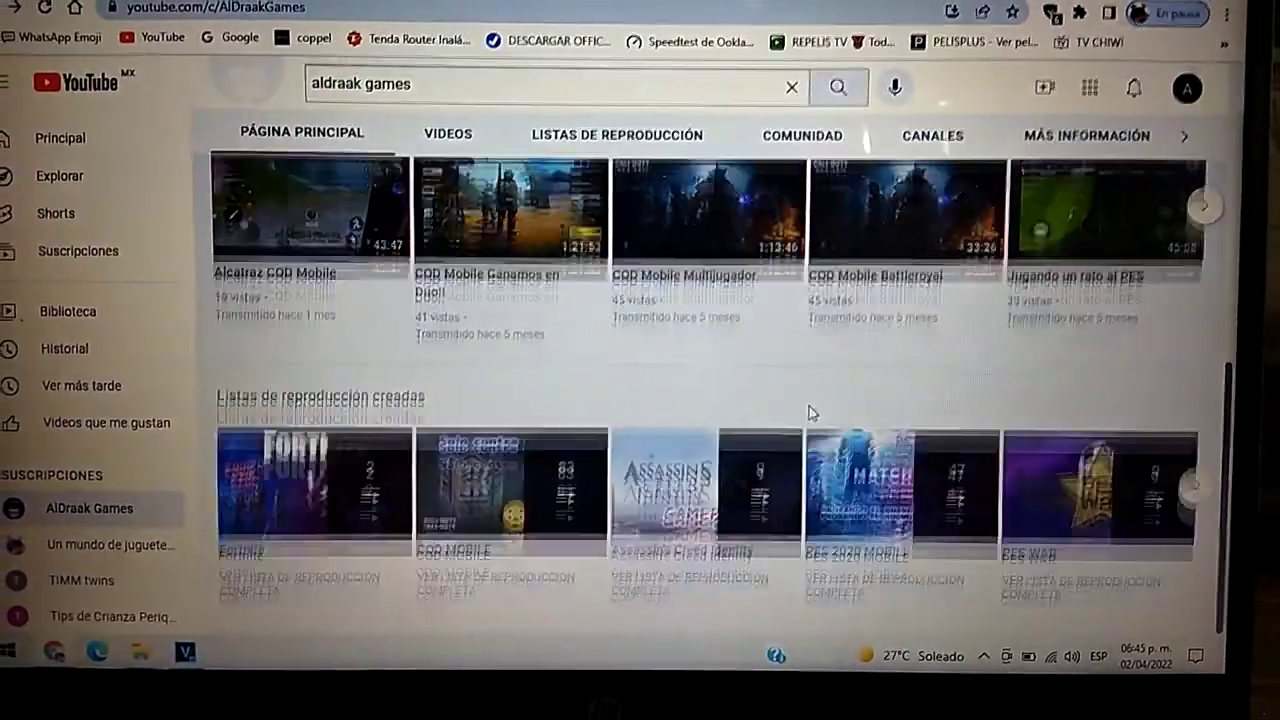